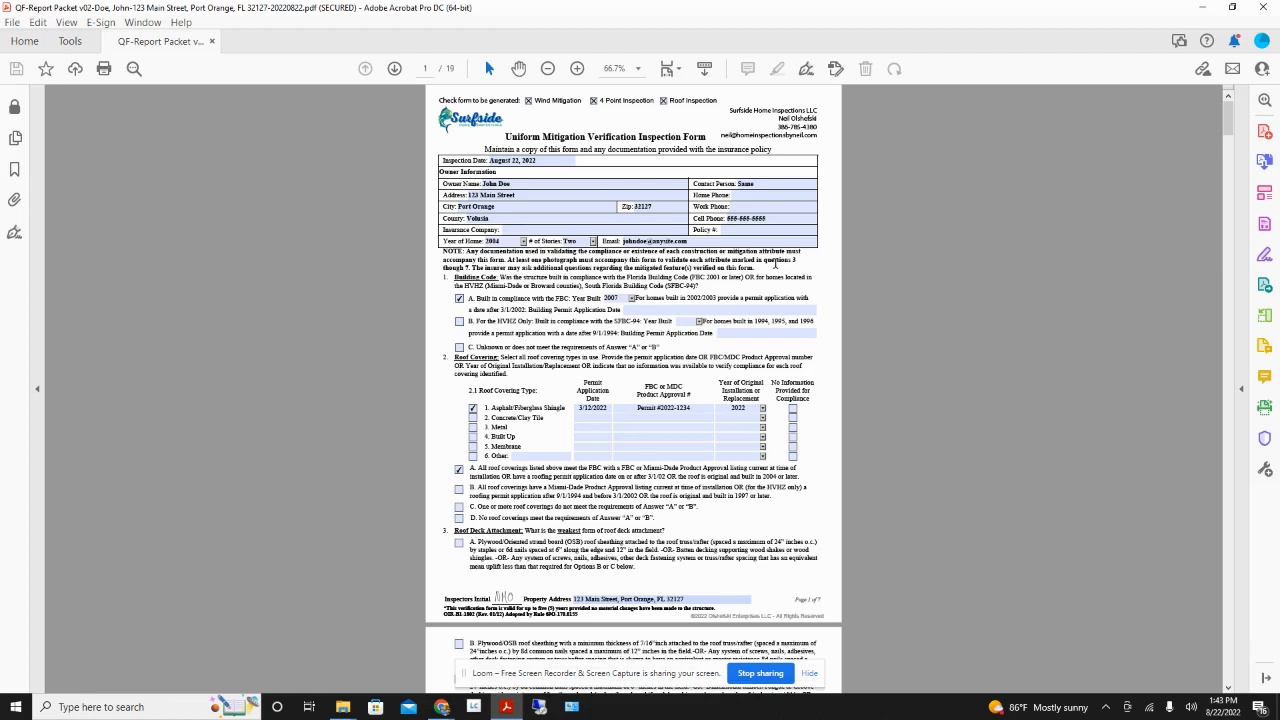
pyautogui.click(669, 244)
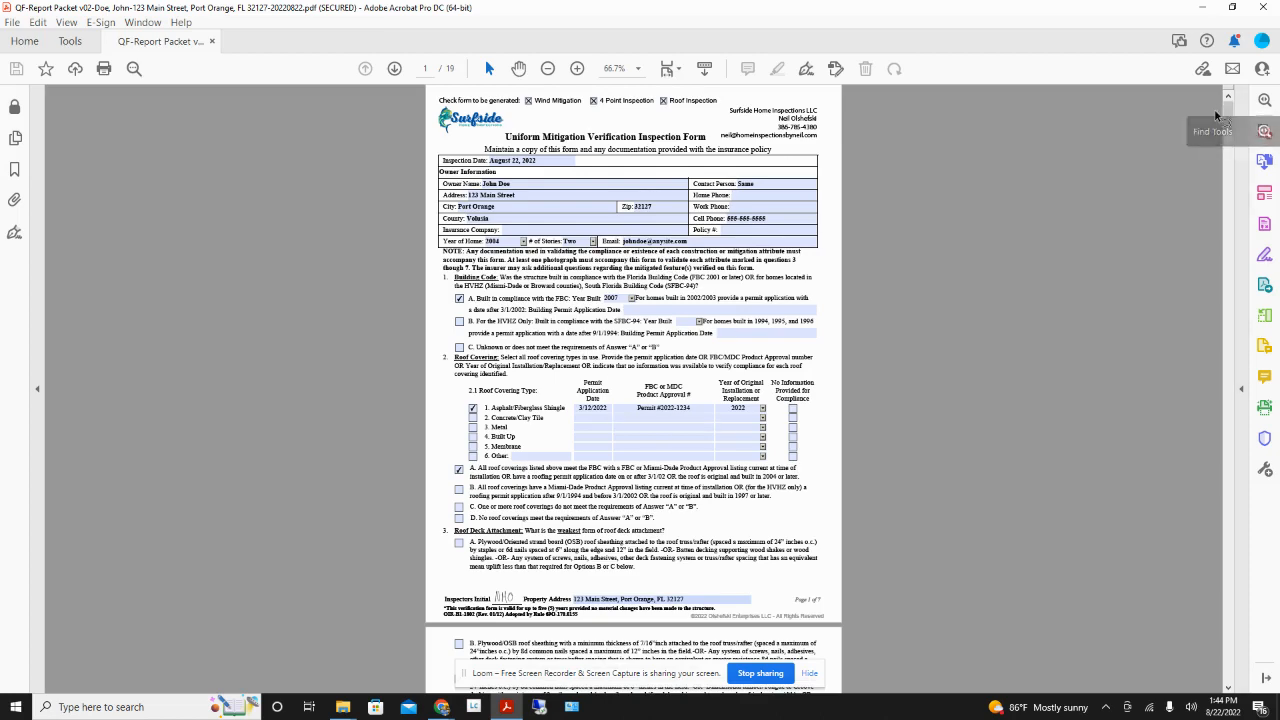
pyautogui.moveTo(1229, 127); pyautogui.dragTo(1230, 125)
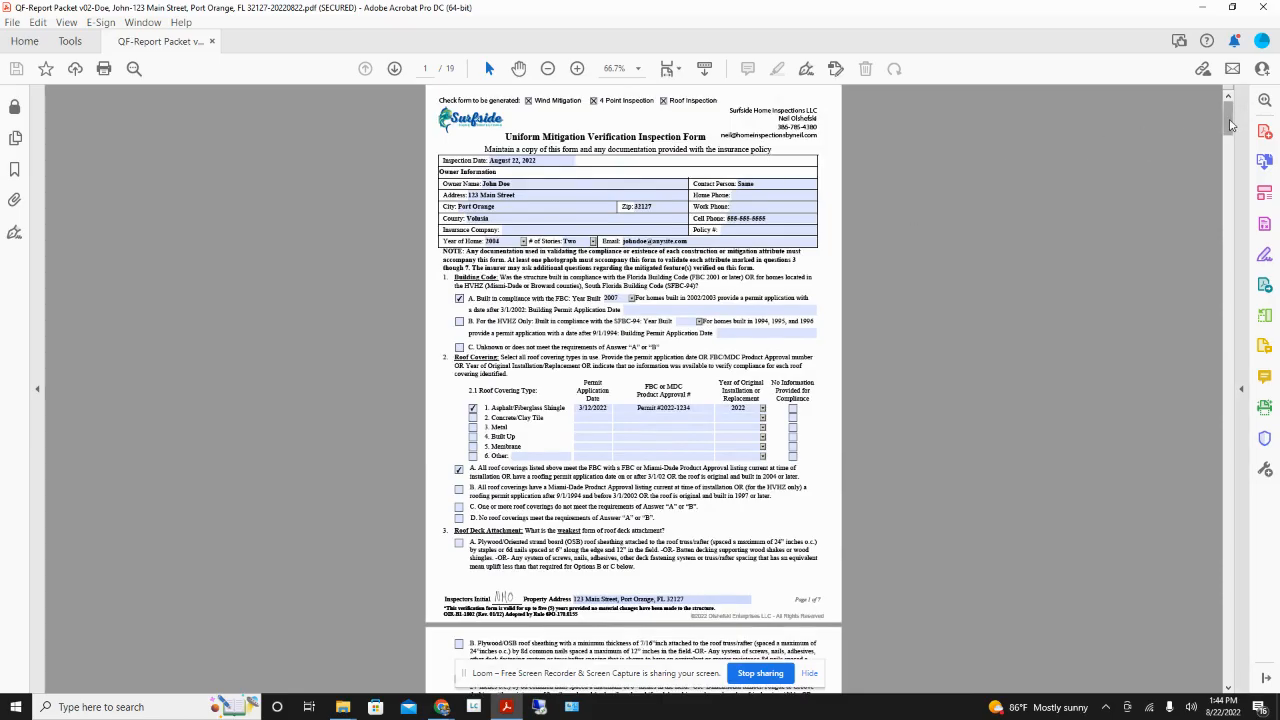
pyautogui.moveTo(1228, 120)
pyautogui.mouseDown()
pyautogui.moveTo(1226, 497)
pyautogui.moveTo(1226, 103)
pyautogui.mouseUp()
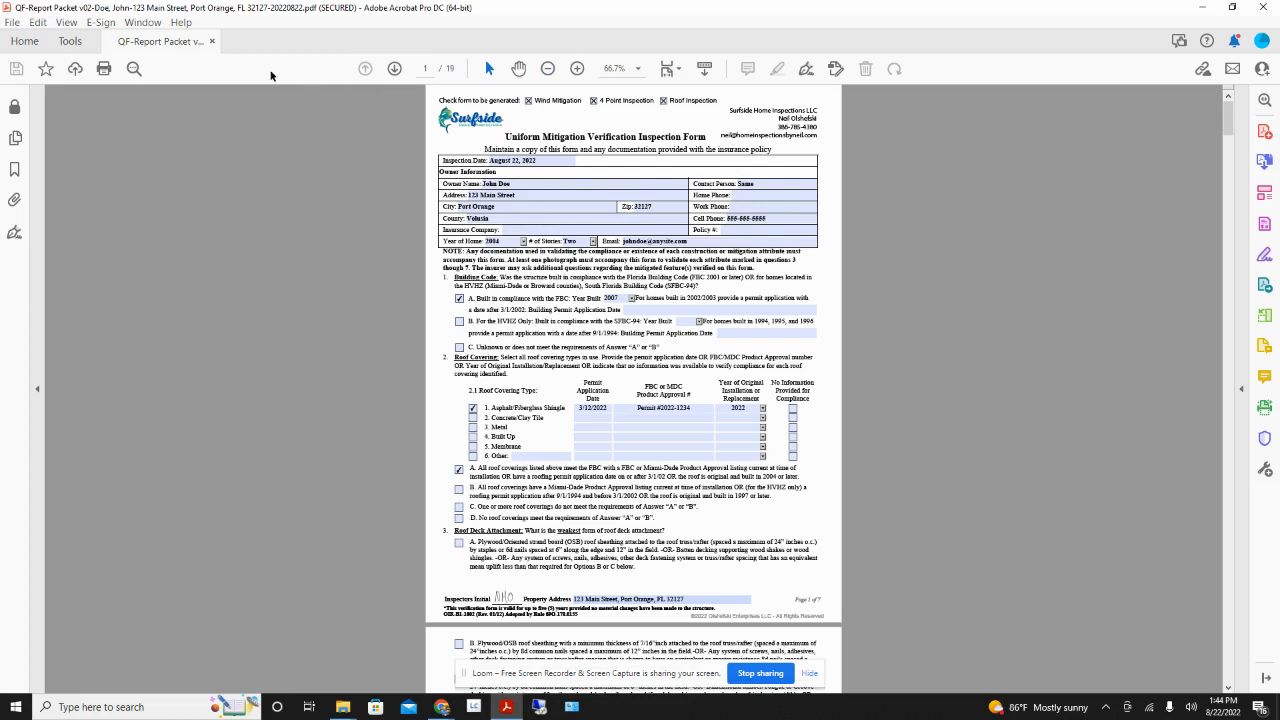
# - Deselect the 4 Point Inspection and Roof Inspection forms, leaving only Wind Mitigation to generate, and look through the form's pages
pyautogui.click(594, 102)
pyautogui.click(664, 101)
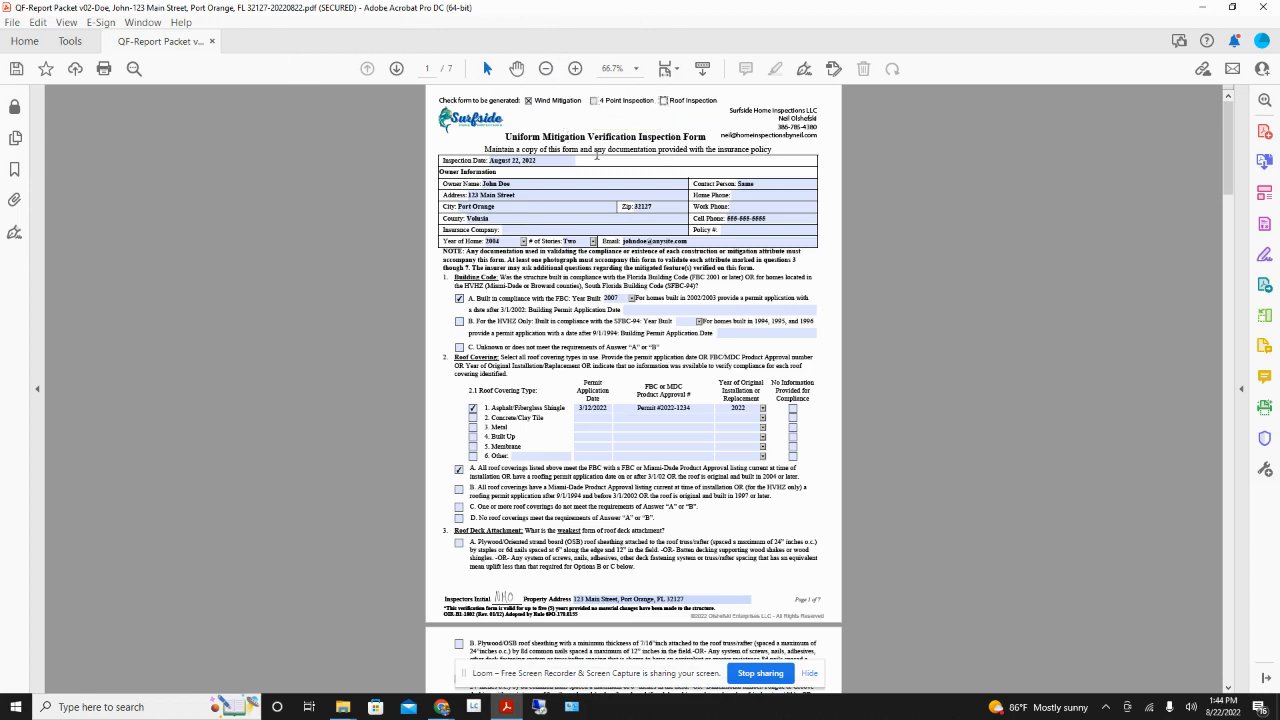
pyautogui.moveTo(1226, 157); pyautogui.dragTo(1128, 76)
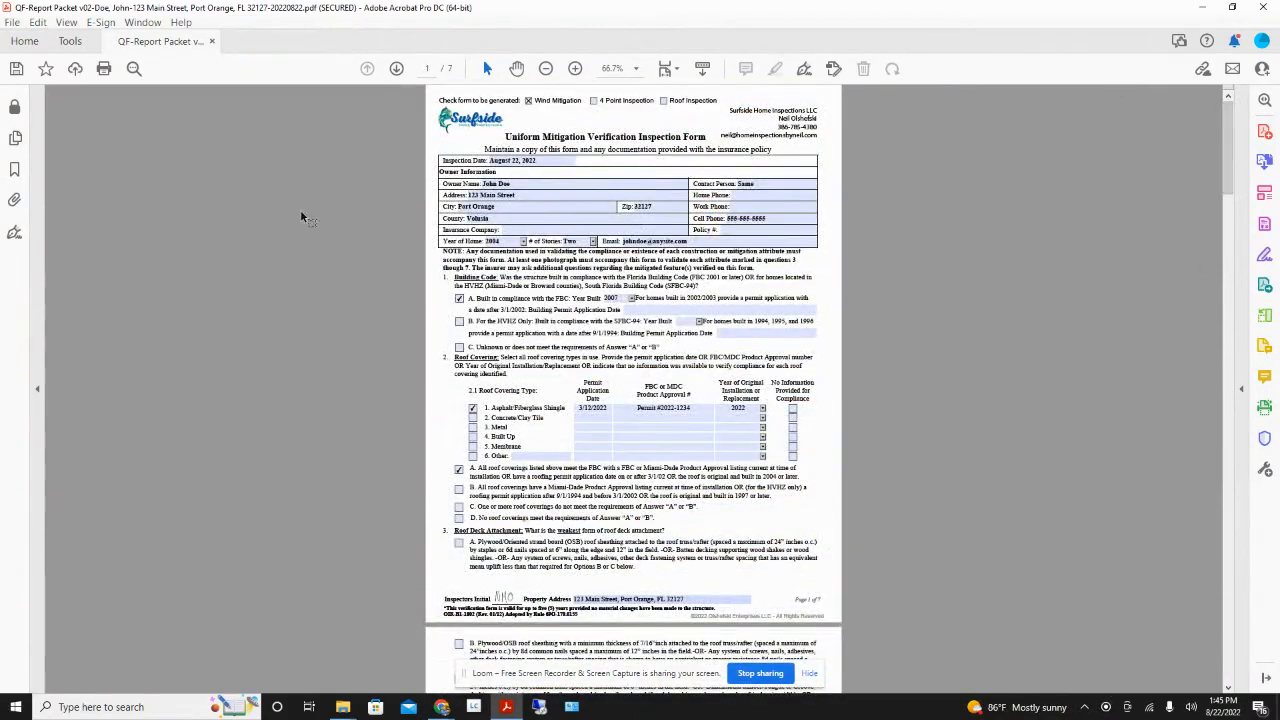
# - Print all pages of the Wind Mitigation form using the Microsoft Print to PDF printer
pyautogui.click(12, 22)
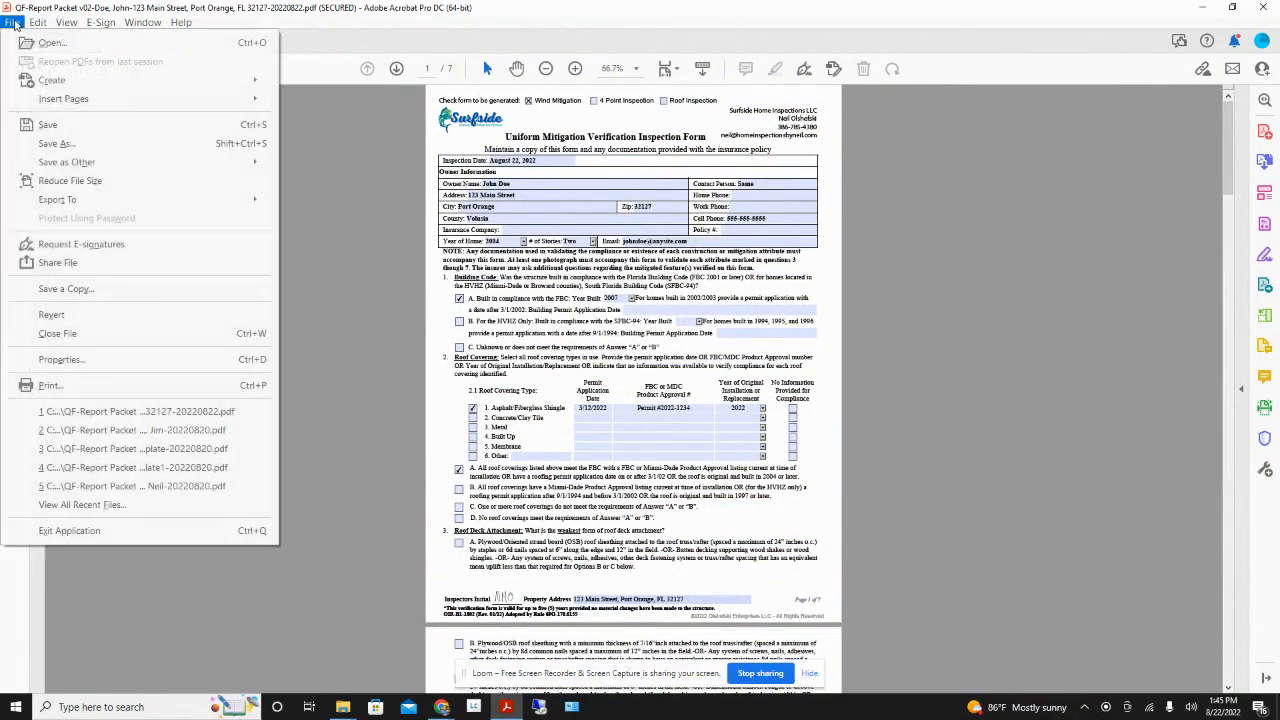
pyautogui.click(50, 386)
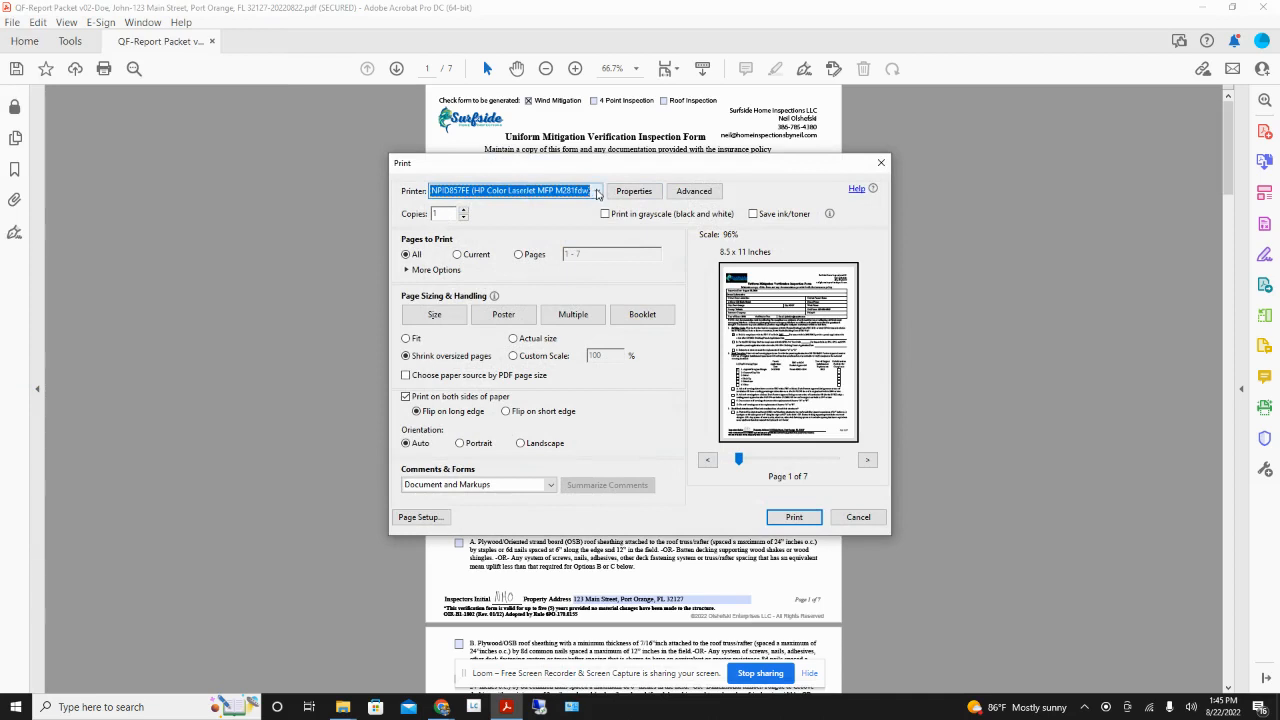
pyautogui.click(596, 193)
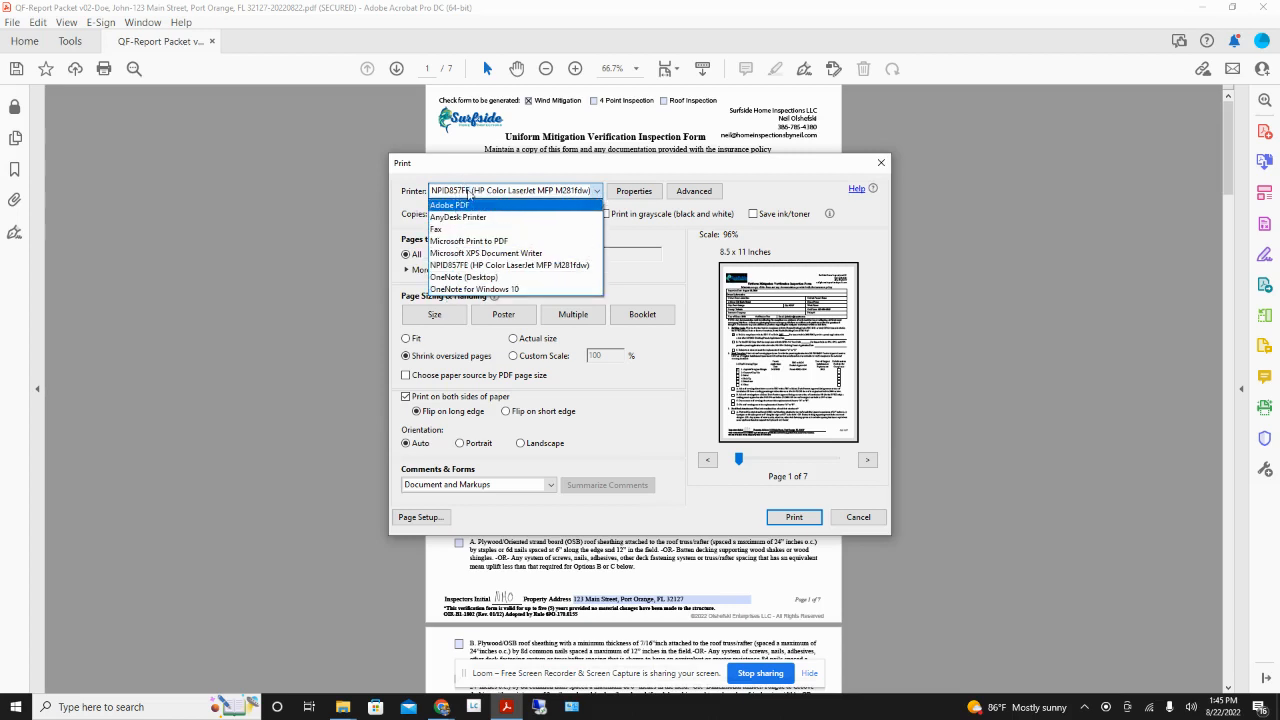
pyautogui.click(485, 242)
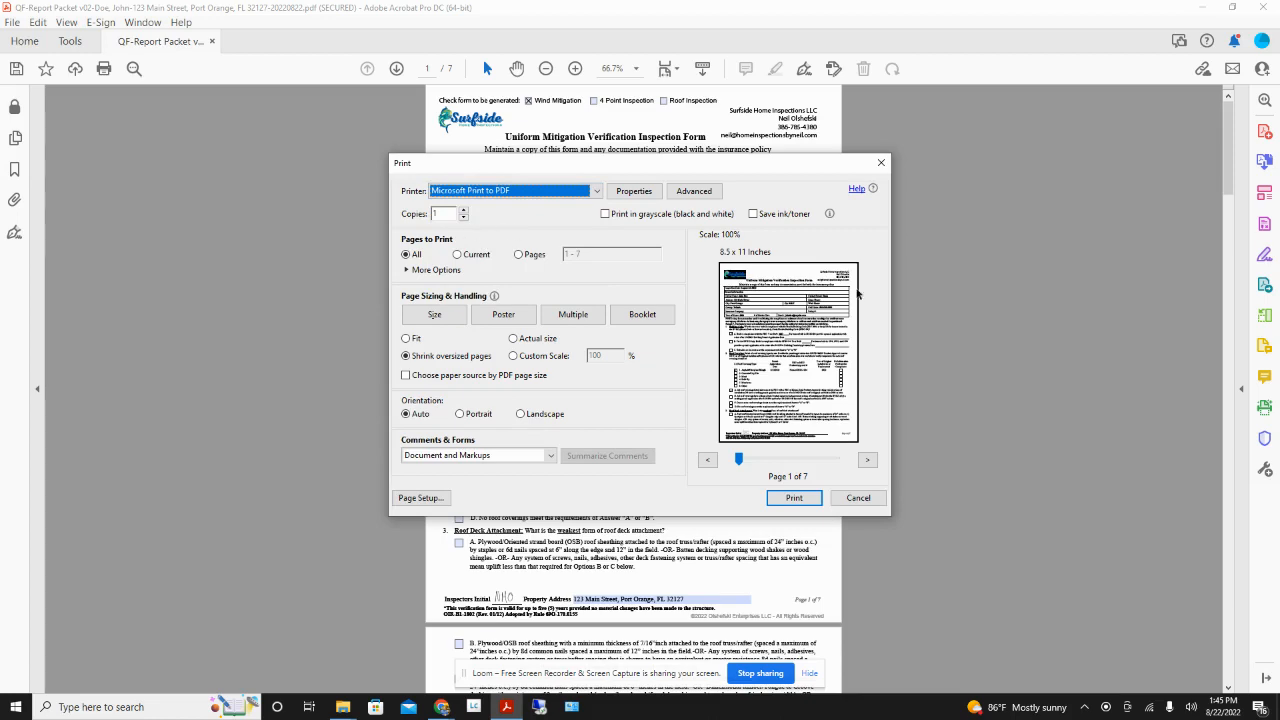
pyautogui.click(794, 499)
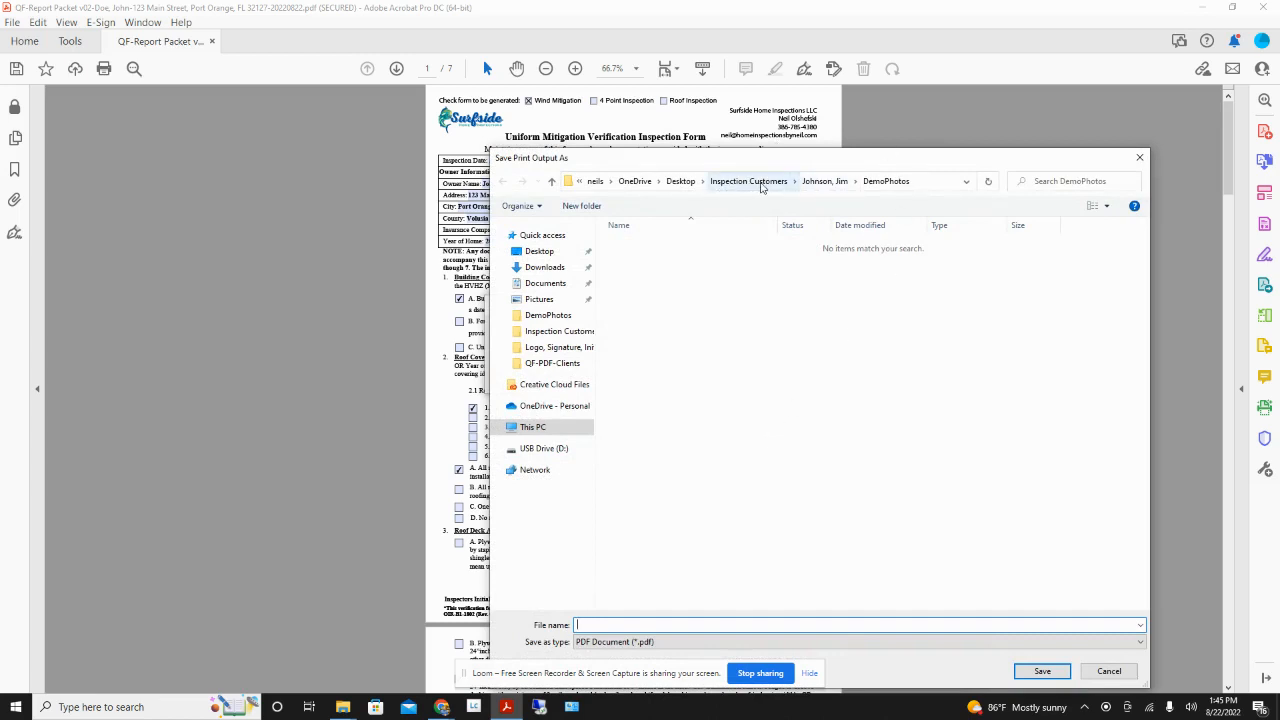
# - Save the PDF in the customer's folder, reusing the report packet's file name with its "QF-Report Packet v02" prefix replaced by "WindMit"
pyautogui.click(830, 183)
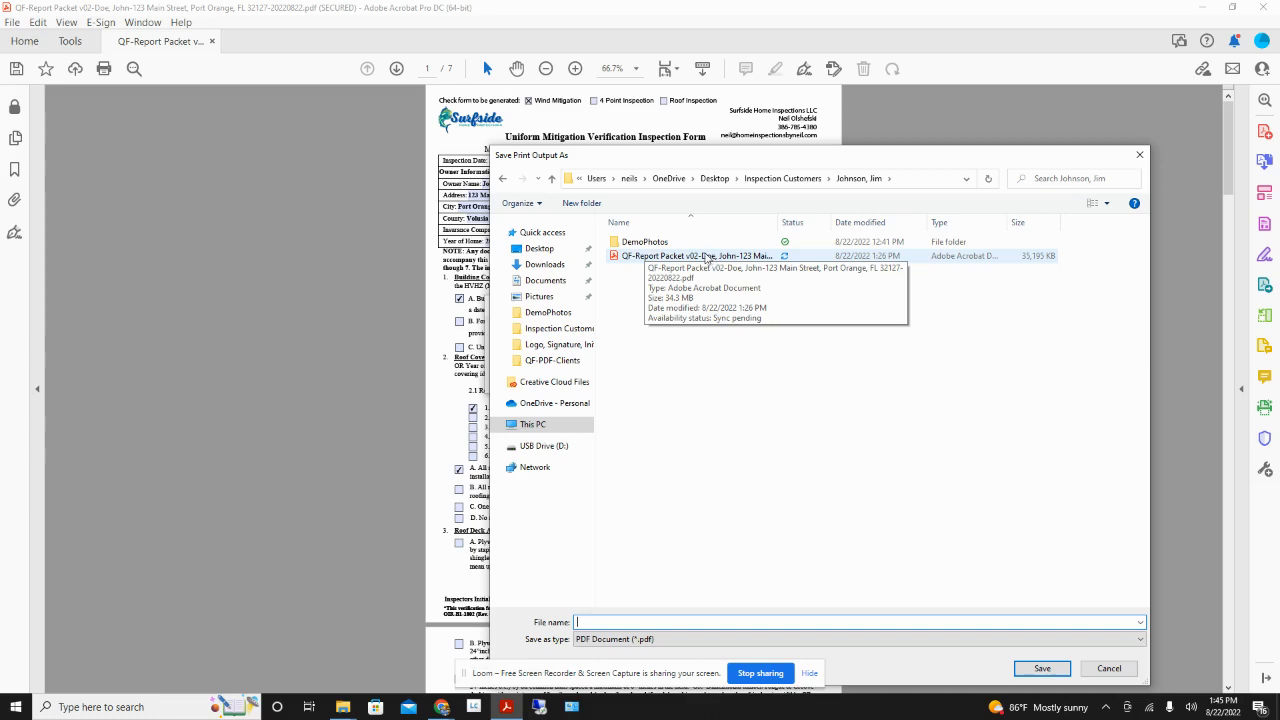
pyautogui.click(704, 258)
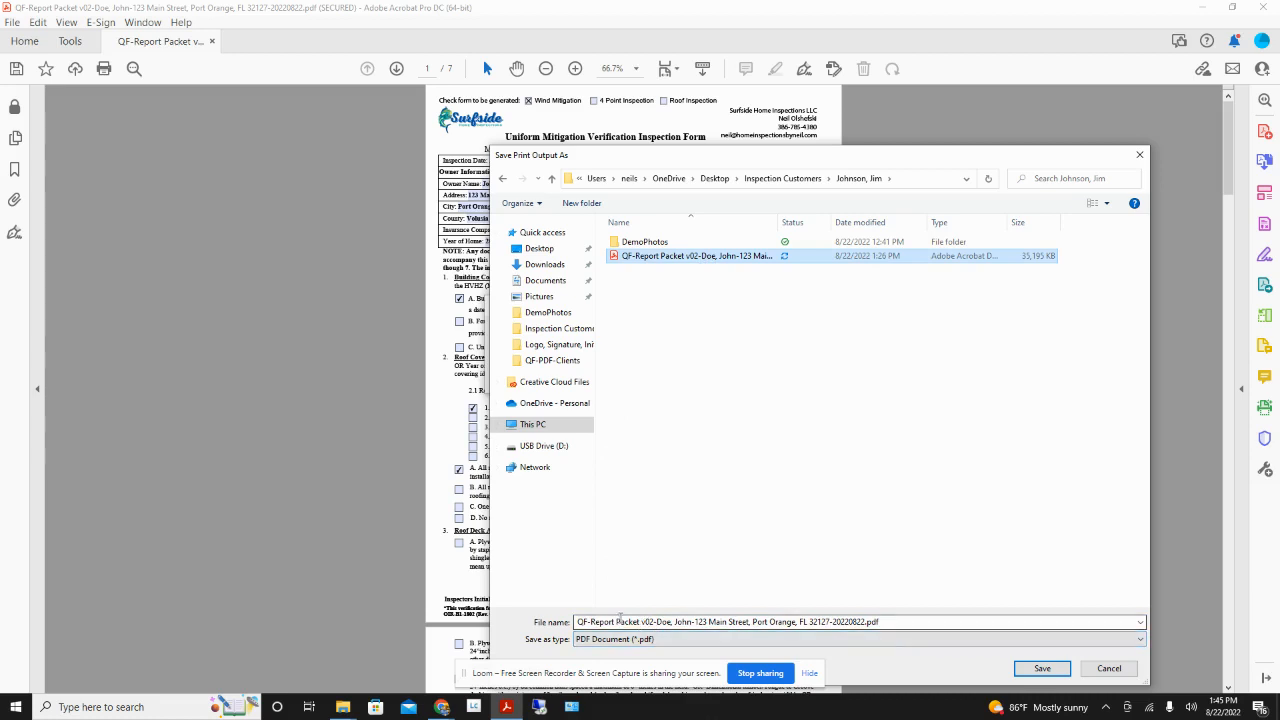
pyautogui.click(651, 622)
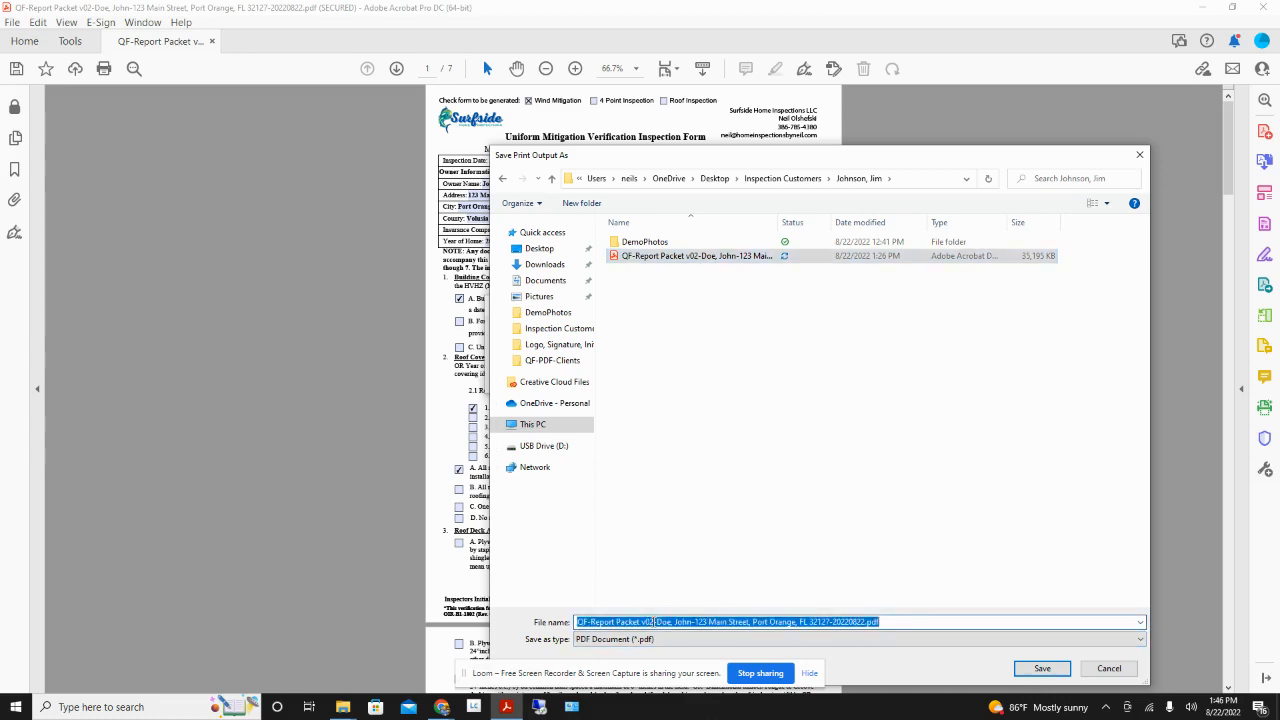
pyautogui.click(651, 622)
pyautogui.moveTo(651, 622); pyautogui.dragTo(575, 622)
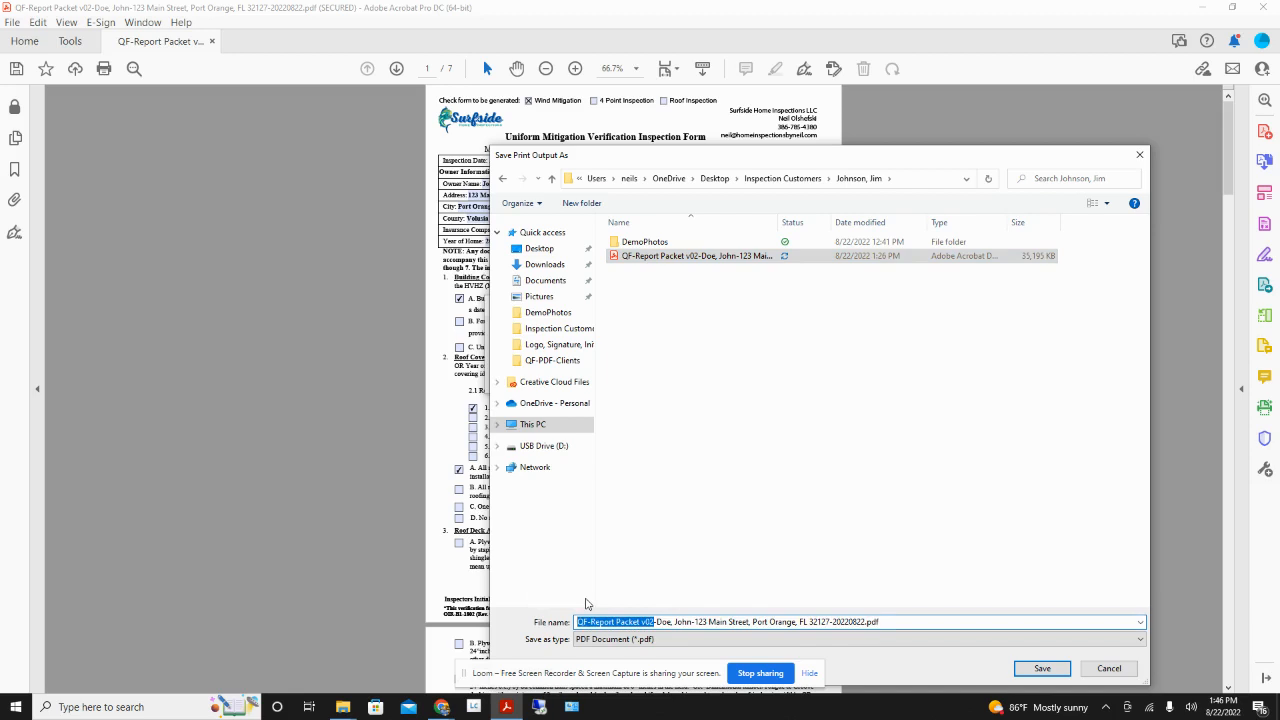
pyautogui.write('WindM')
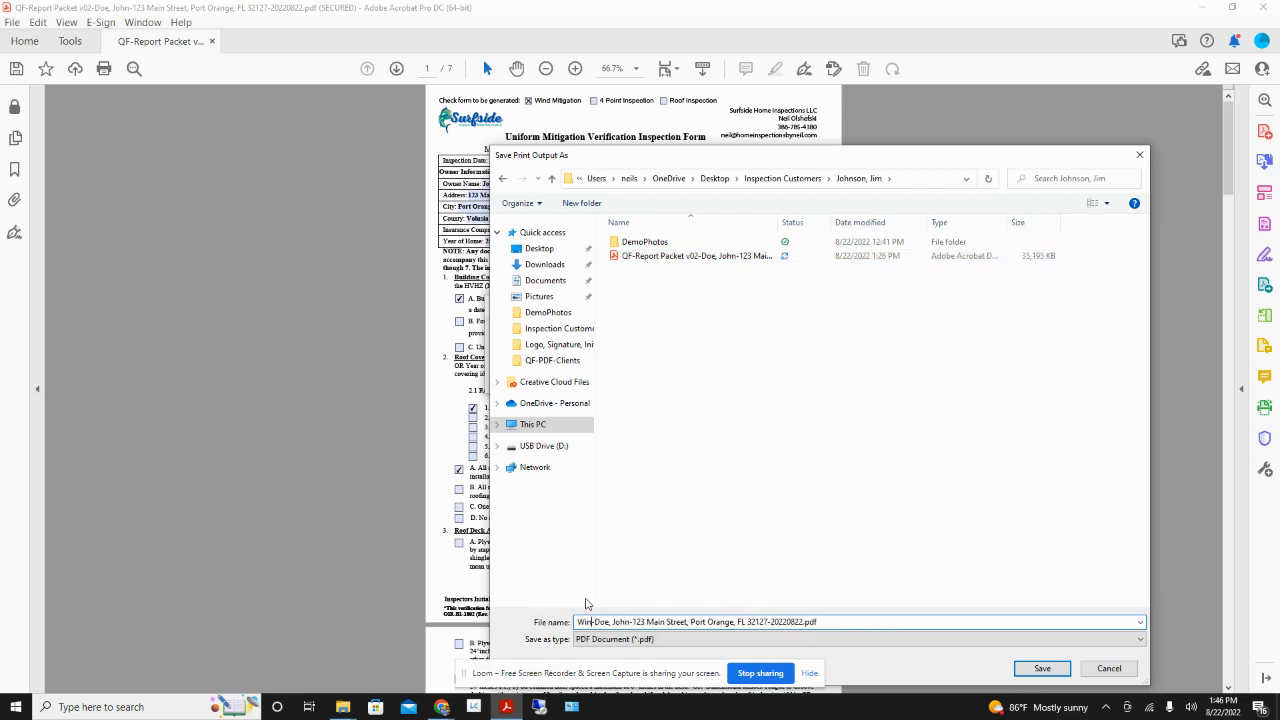
pyautogui.write('it')
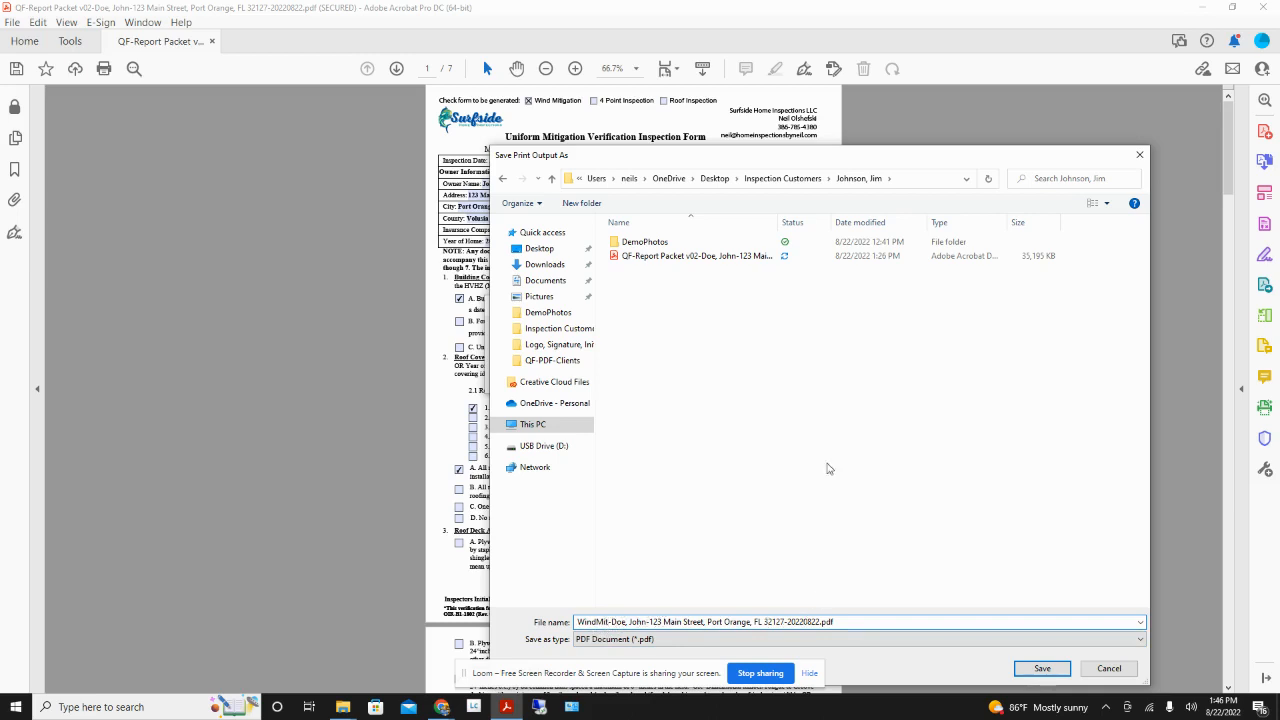
pyautogui.click(1043, 668)
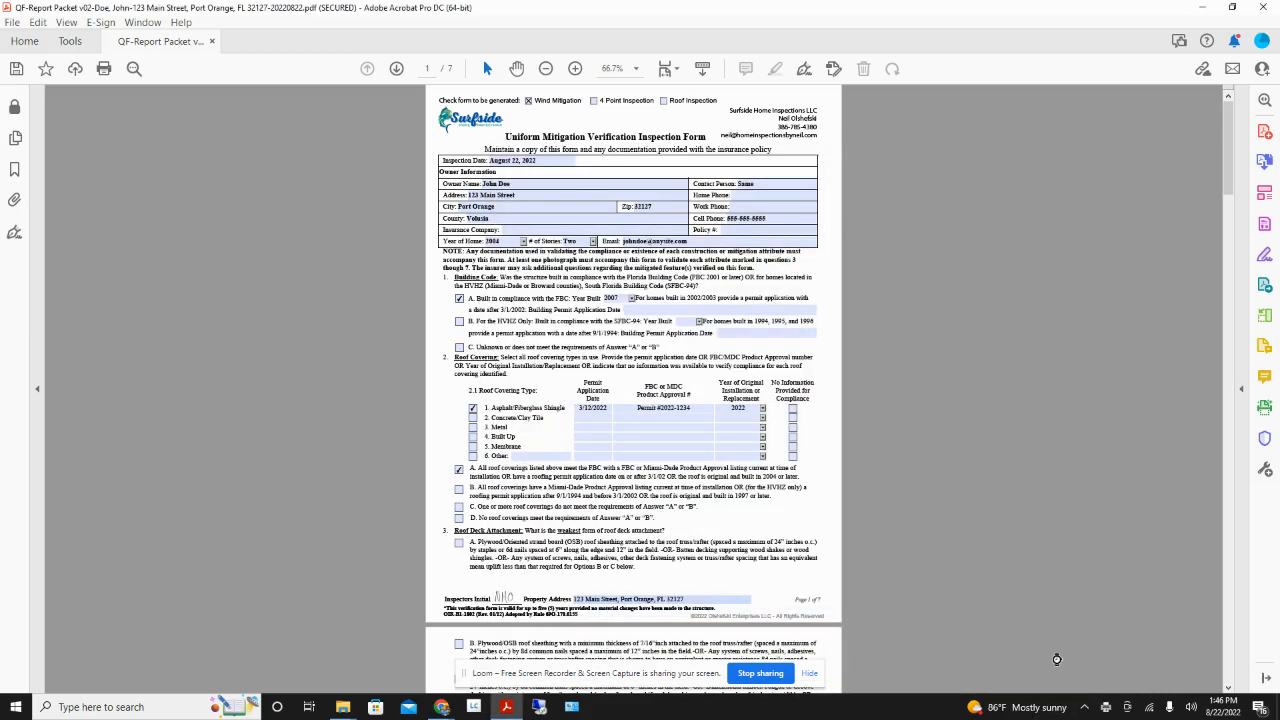
# - Switch the generated form from Wind Mitigation to 4 Point Inspection and print all its pages with Microsoft Print to PDF
pyautogui.click(529, 100)
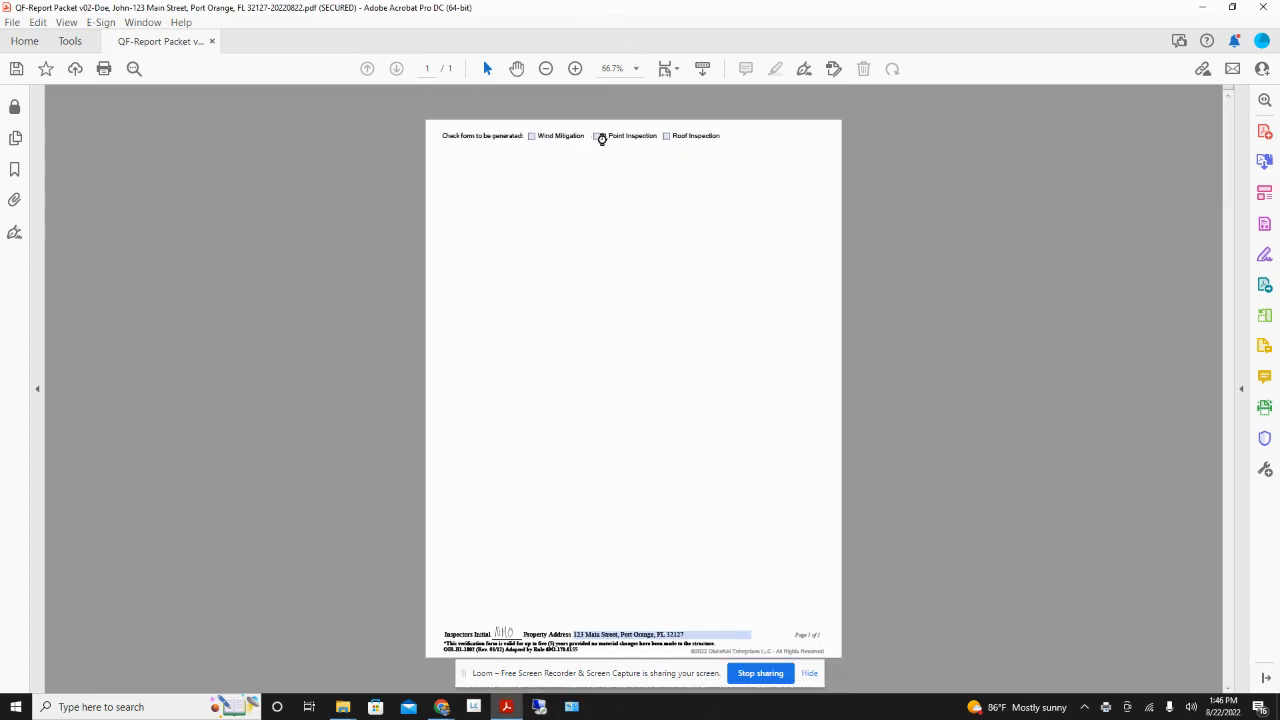
pyautogui.click(597, 136)
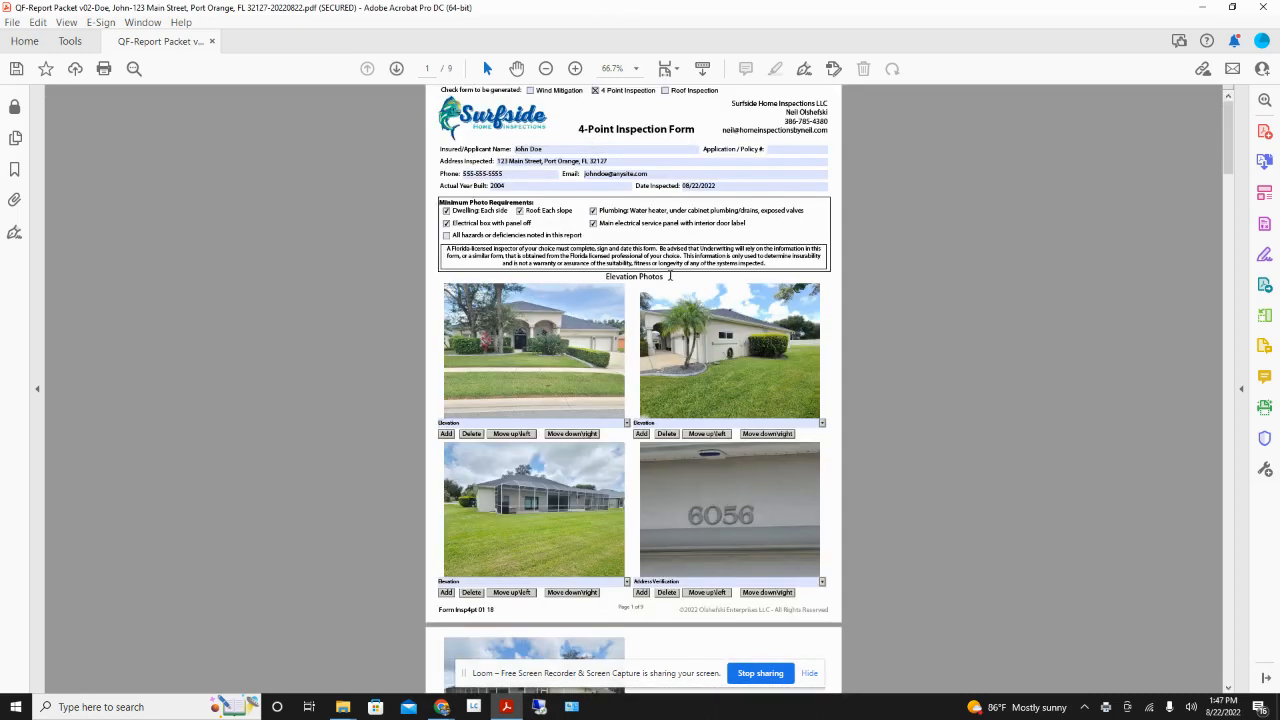
pyautogui.click(13, 22)
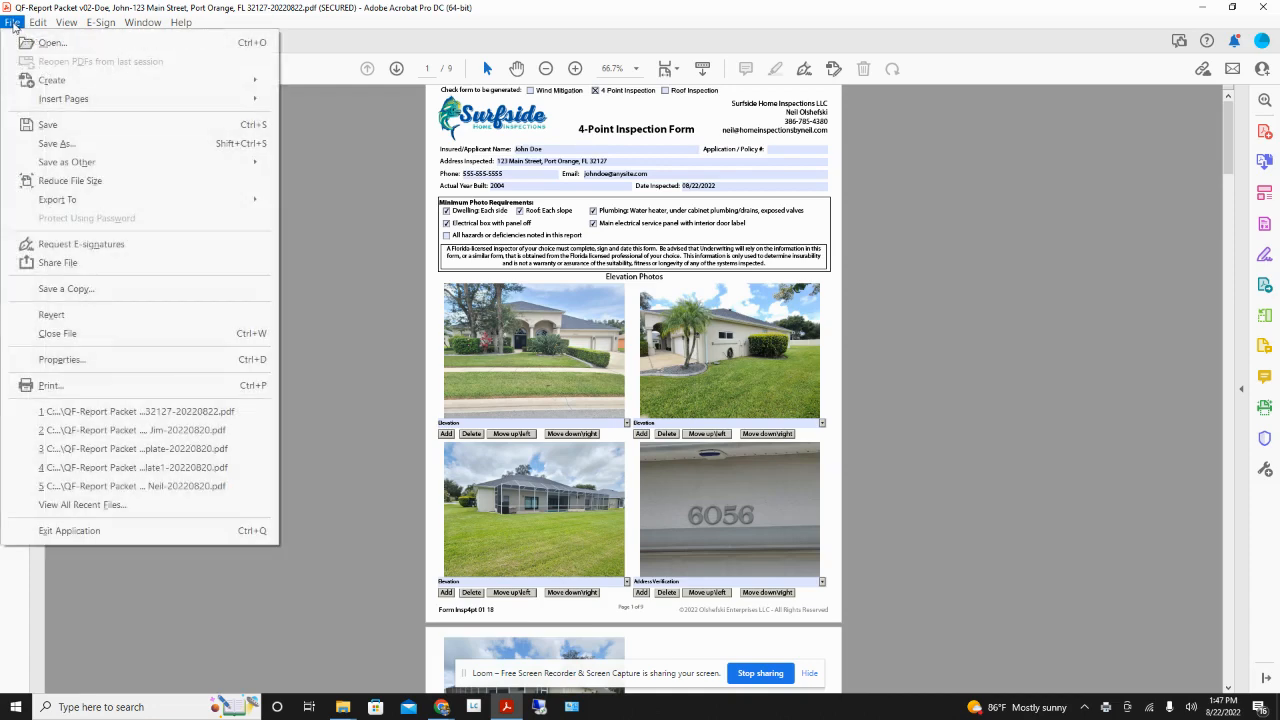
pyautogui.click(45, 385)
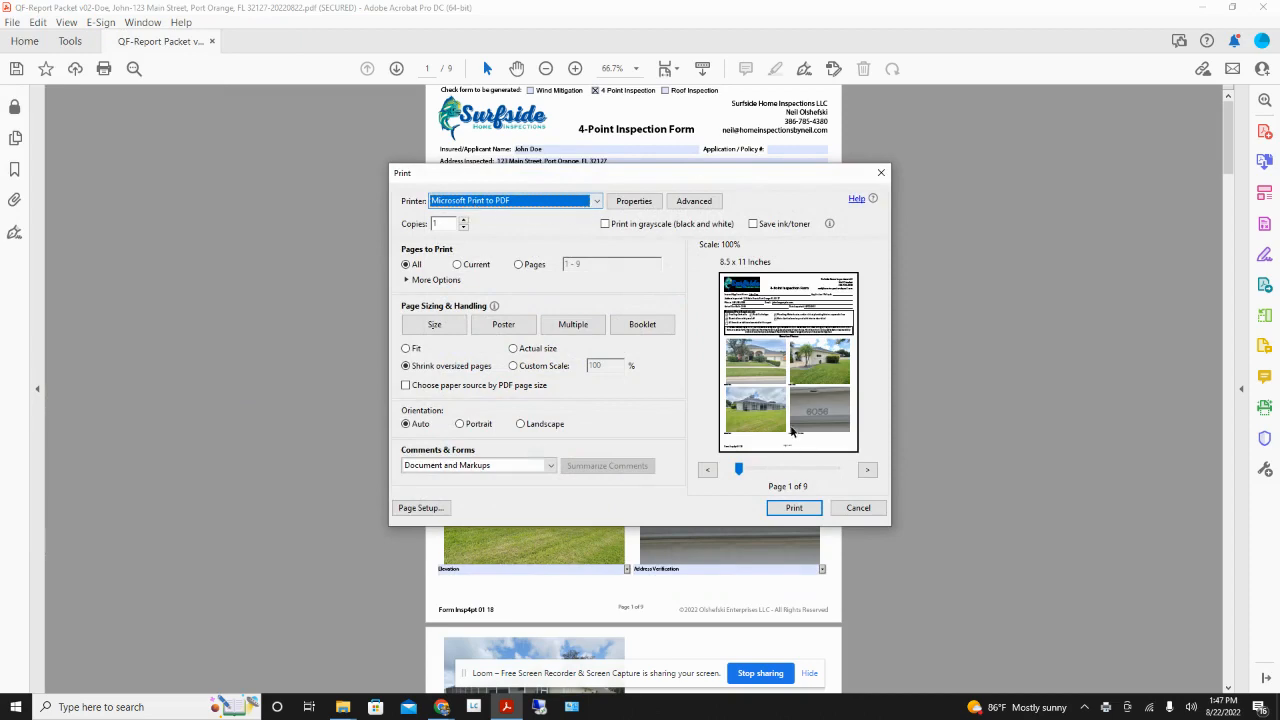
pyautogui.click(805, 512)
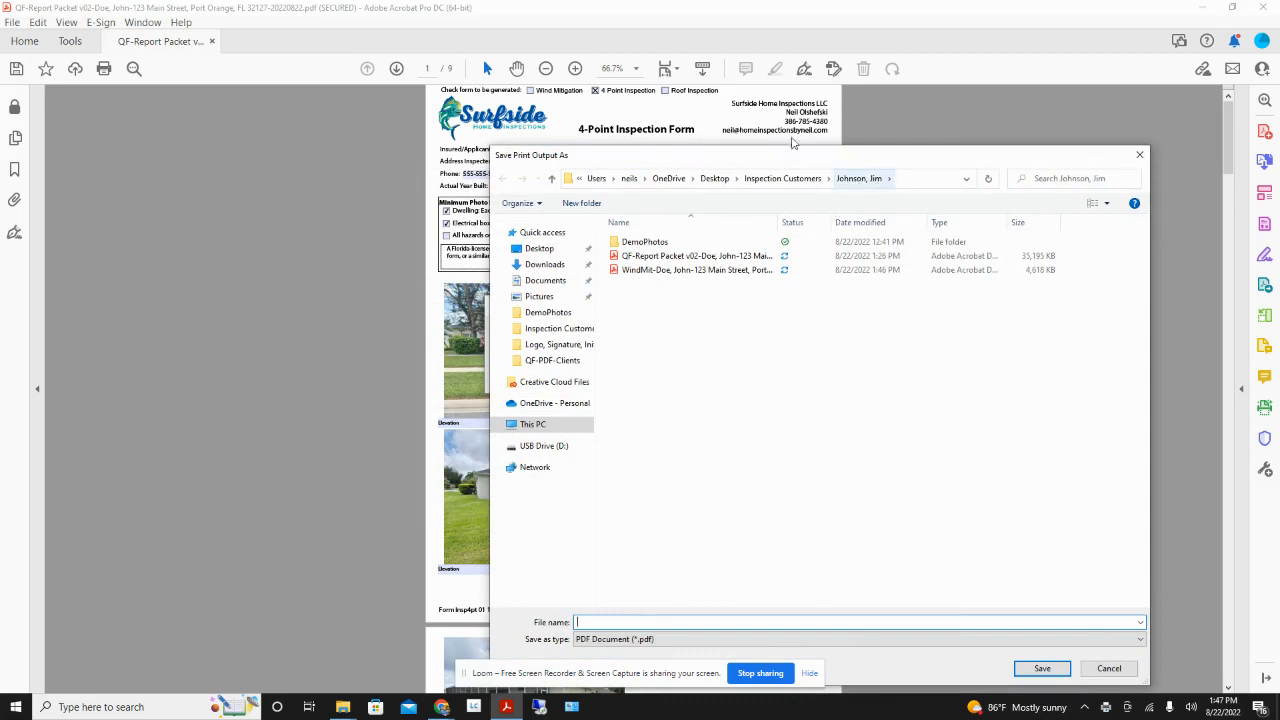
# - Save the 4-point PDF in the customer's folder, reusing the wind mitigation file name with the prefix changed to "4Point"
pyautogui.click(658, 272)
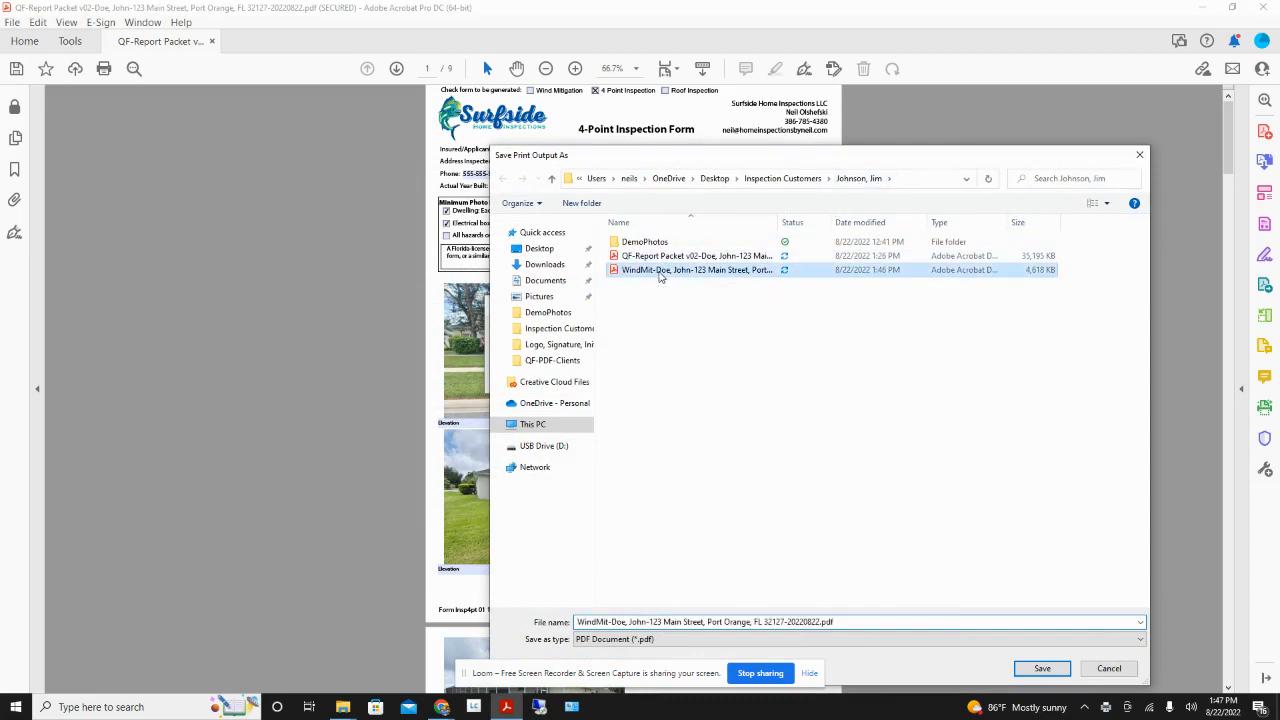
pyautogui.click(608, 622)
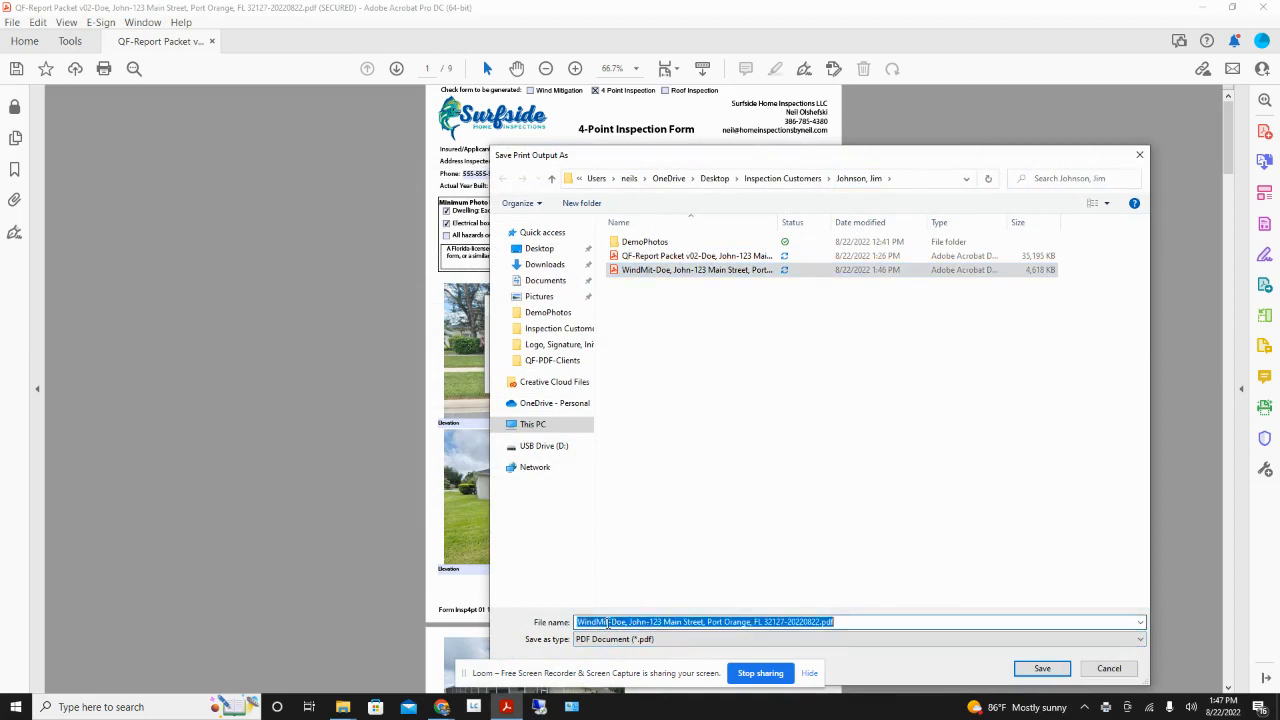
pyautogui.press('Home')
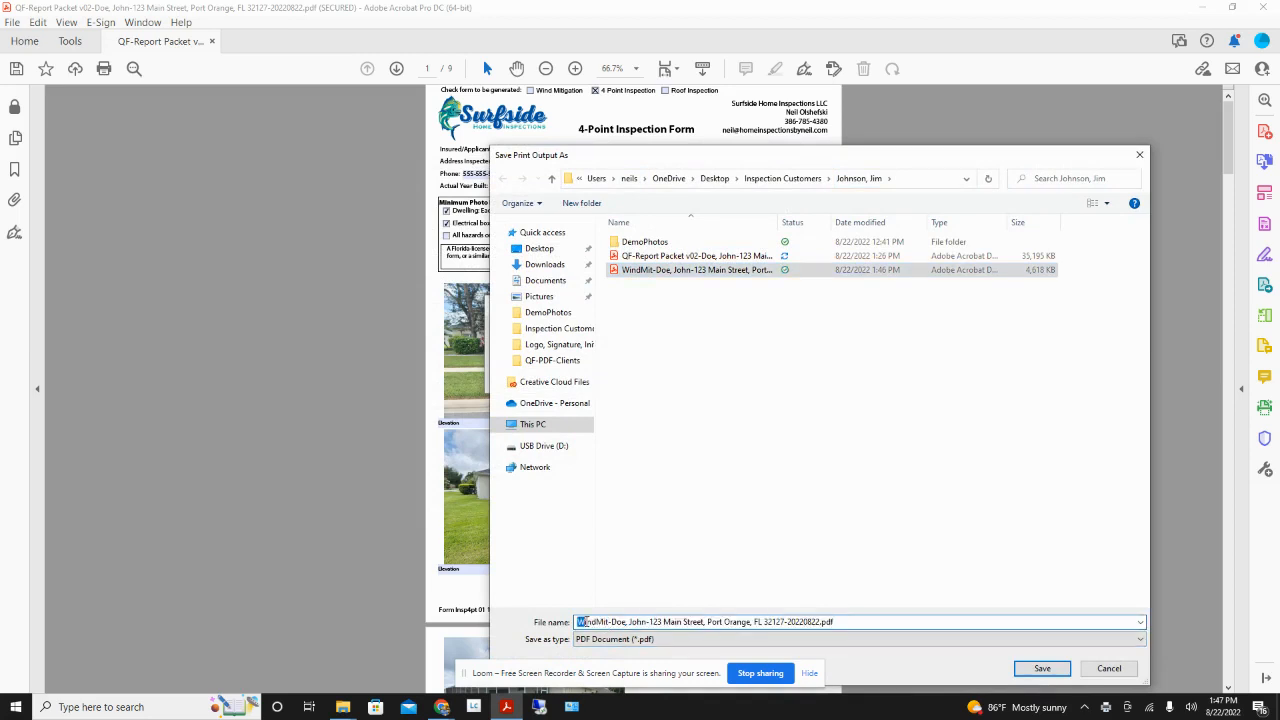
pyautogui.keyDown('shift'); pyautogui.click(607, 622); pyautogui.keyUp('shift')
pyautogui.write('4Point')
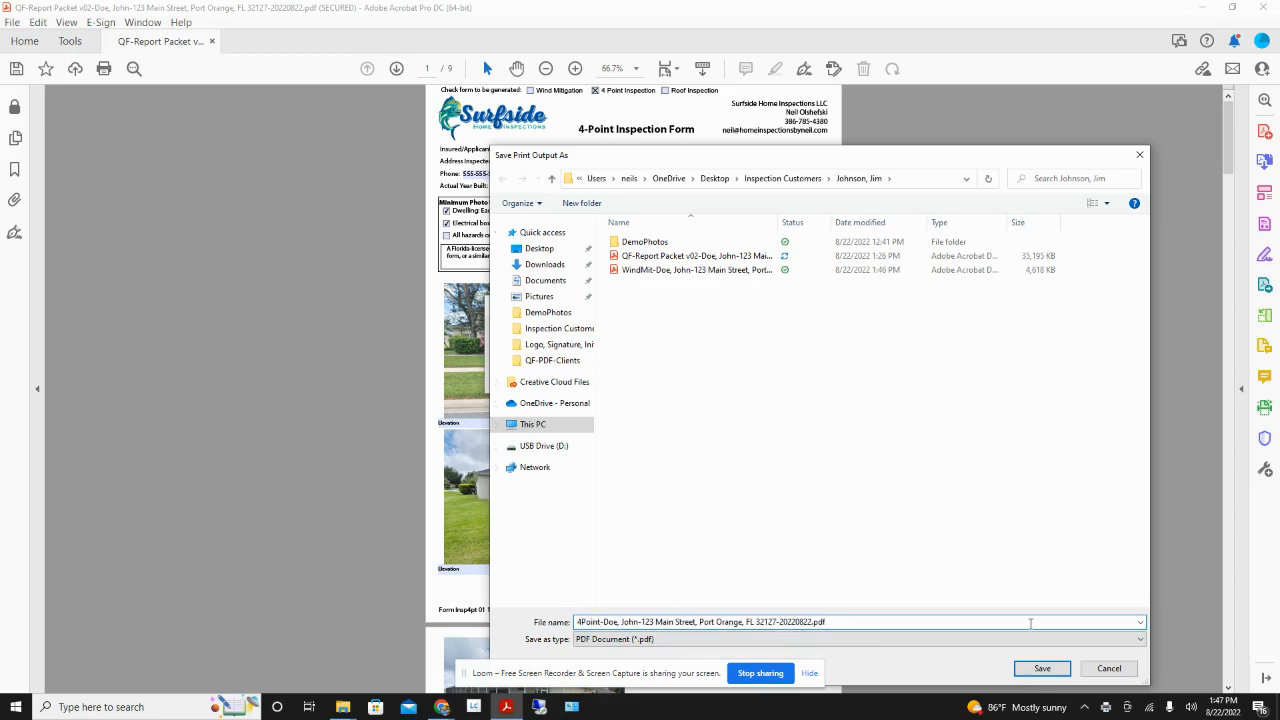
pyautogui.click(1040, 669)
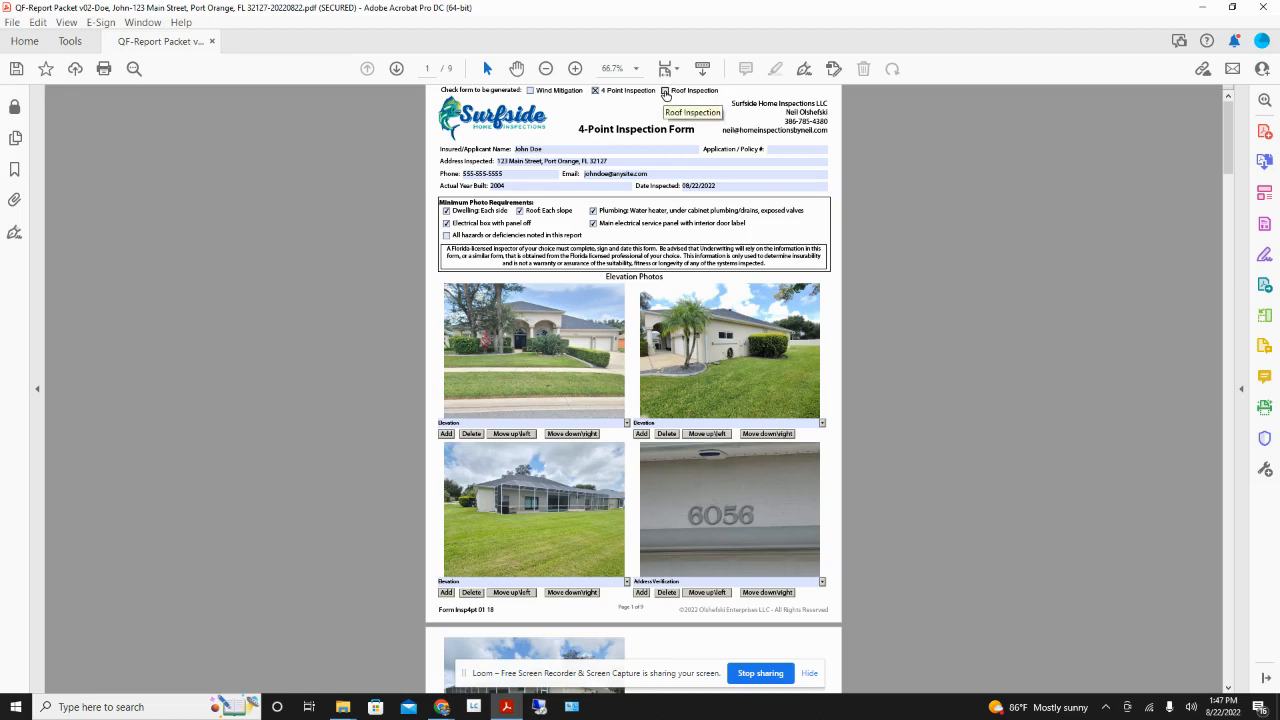
# - Switch the generated form from 4 Point Inspection to Roof Inspection and print all its pages with Microsoft Print to PDF
pyautogui.click(665, 91)
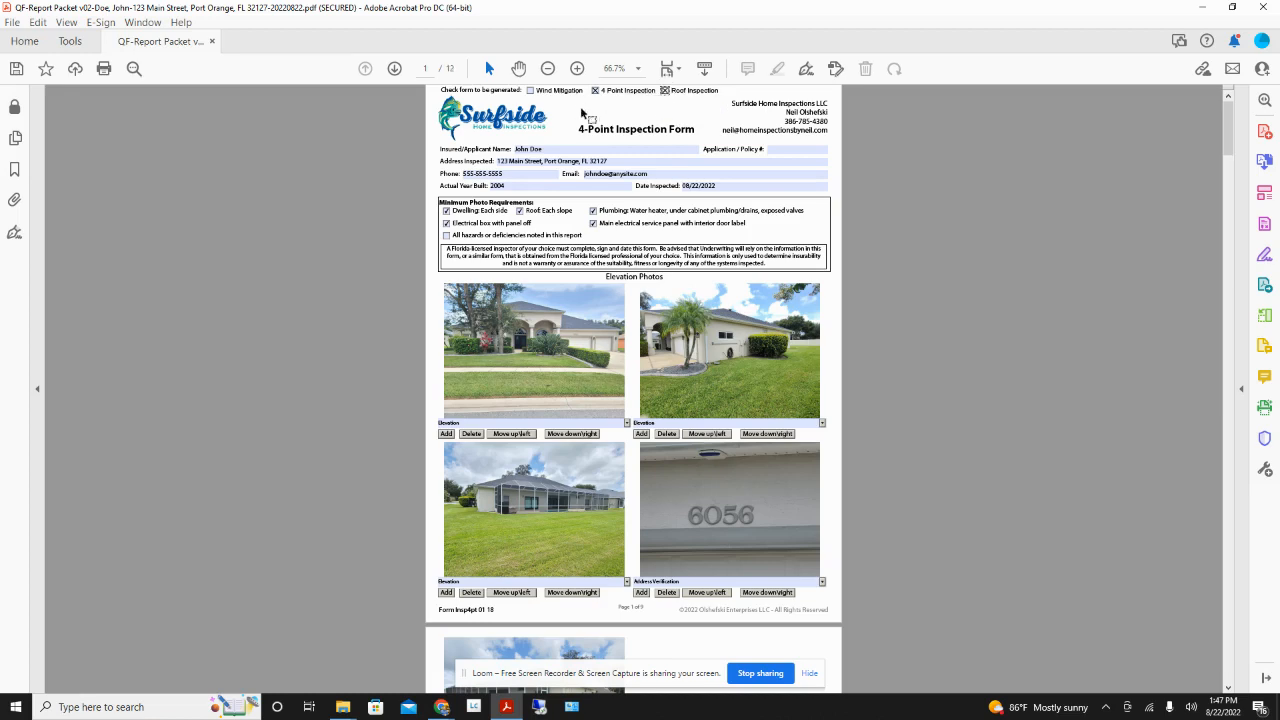
pyautogui.click(596, 91)
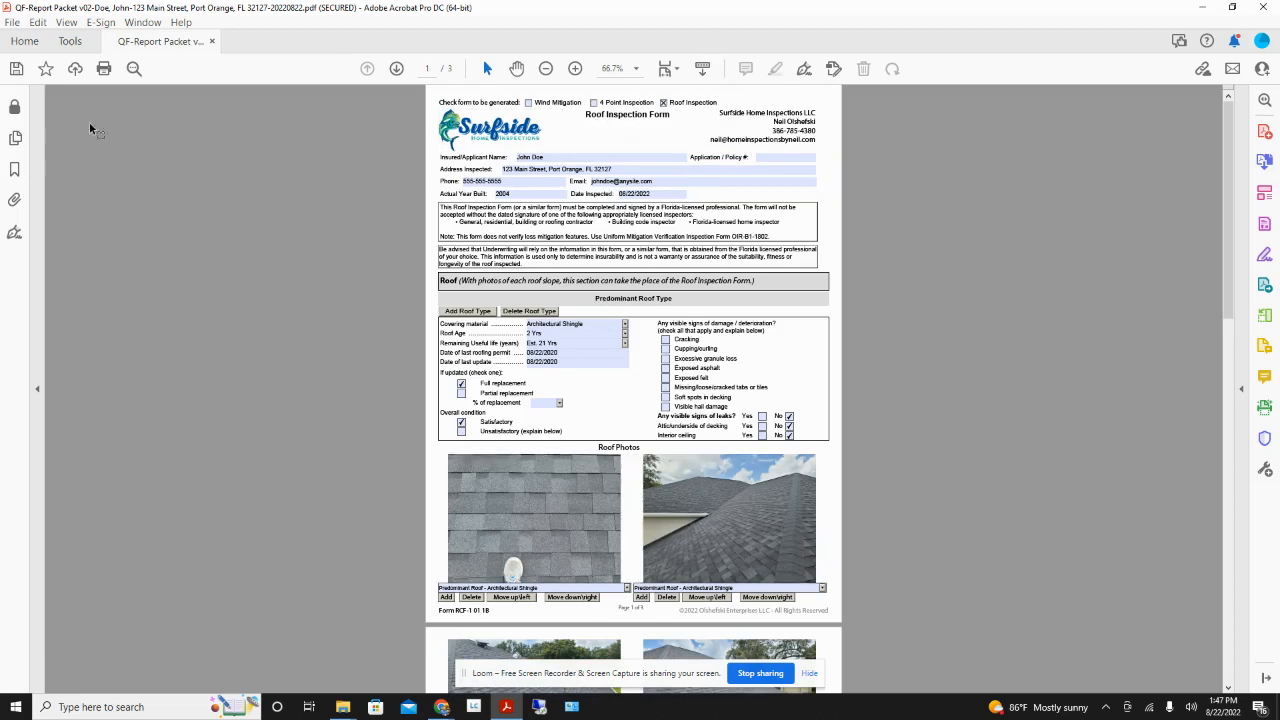
pyautogui.click(12, 22)
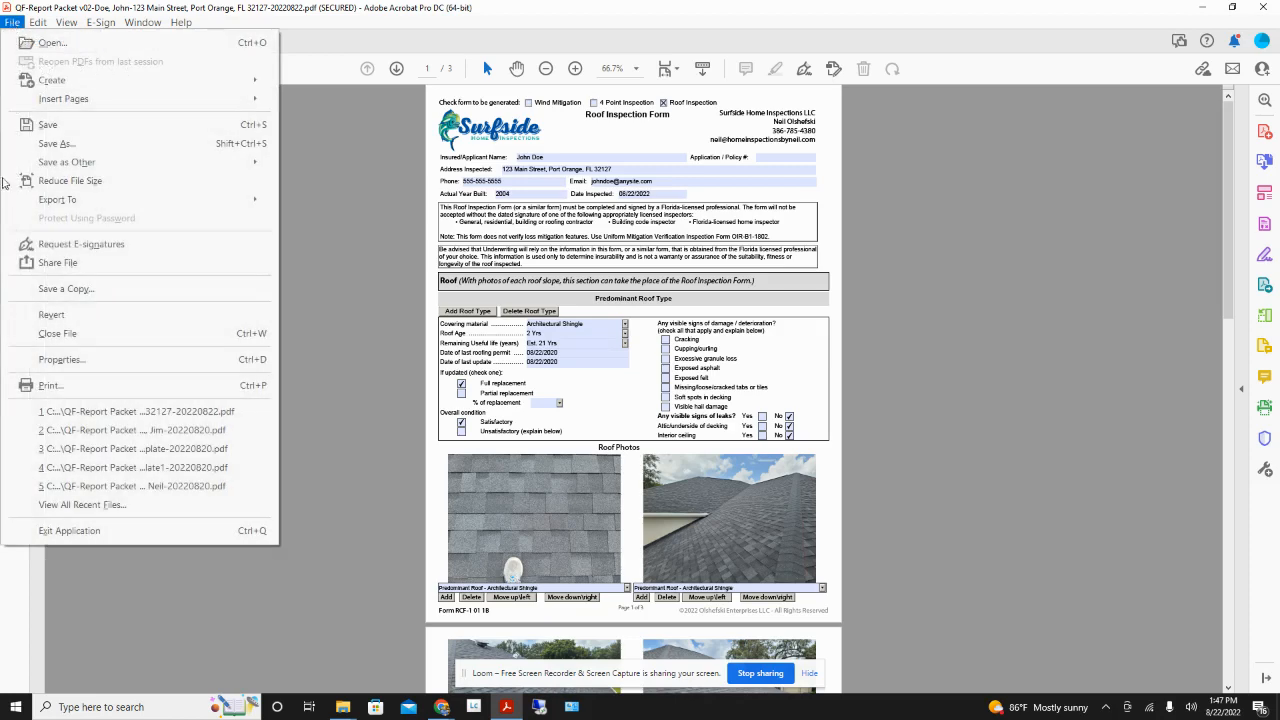
pyautogui.click(29, 378)
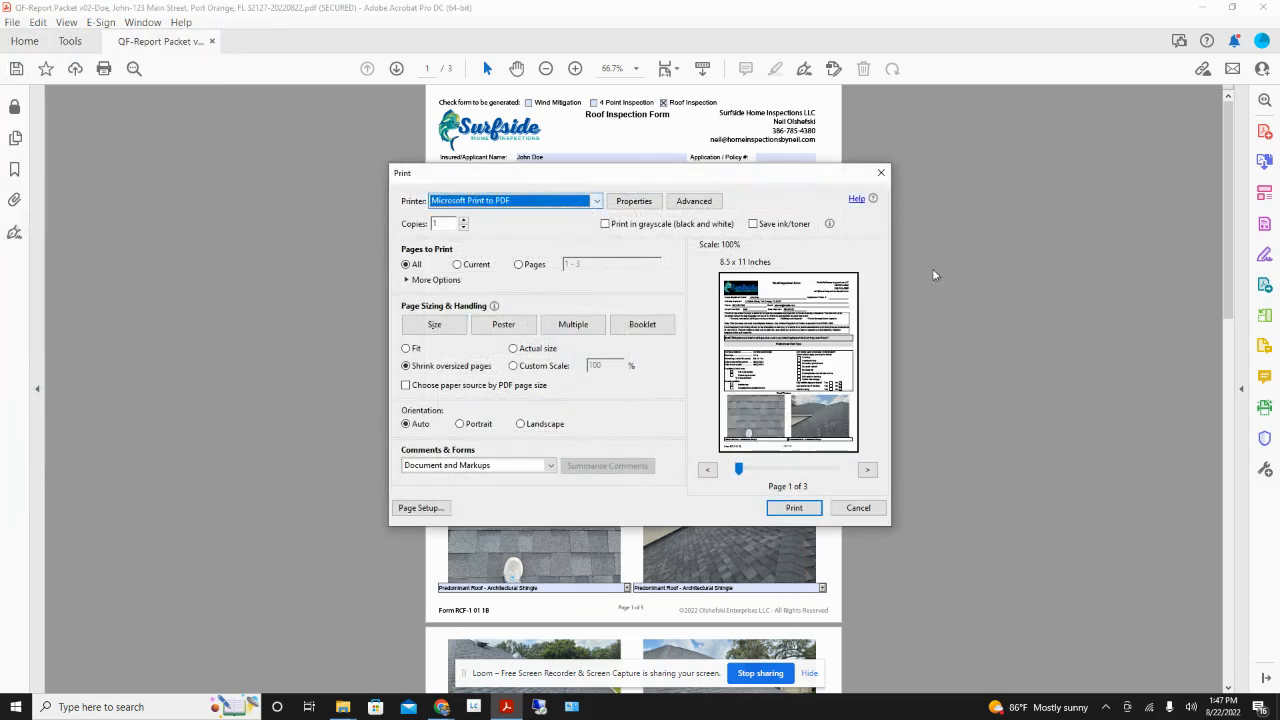
pyautogui.click(794, 508)
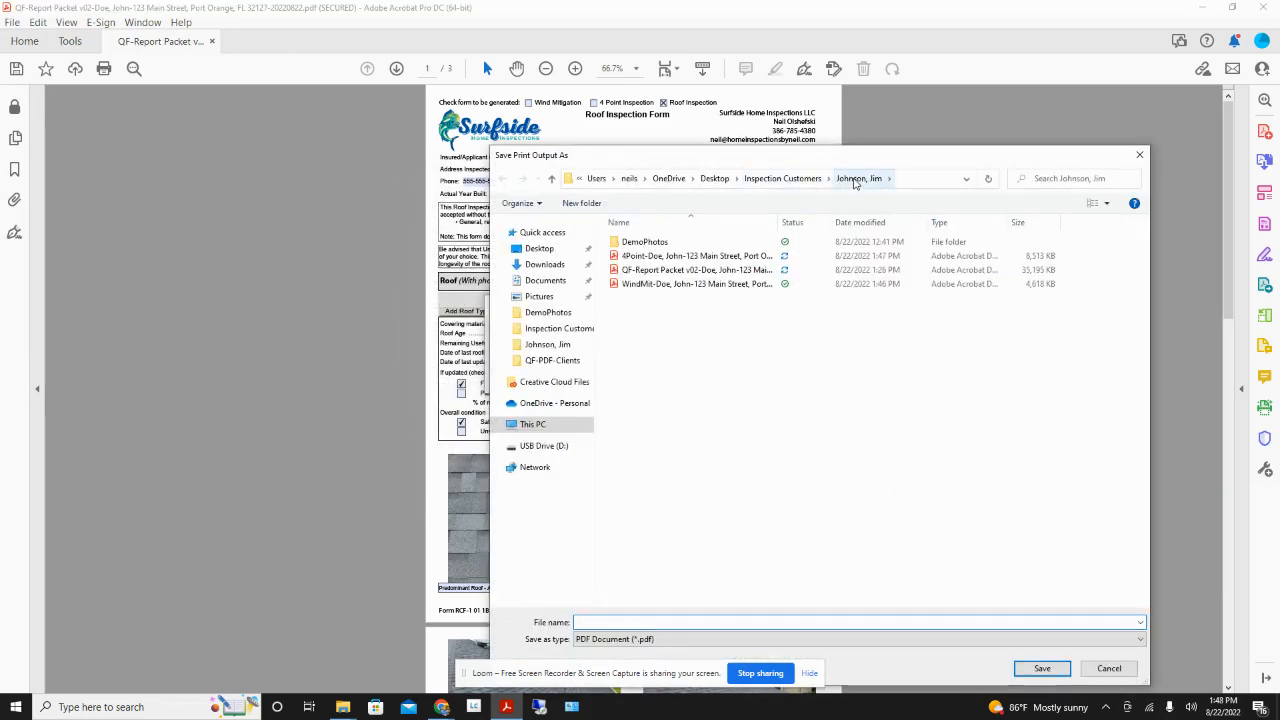
# - Save the roof inspection PDF in the customer's folder, reusing the wind mitigation file name with the prefix changed to "RoofInspection"
pyautogui.click(648, 286)
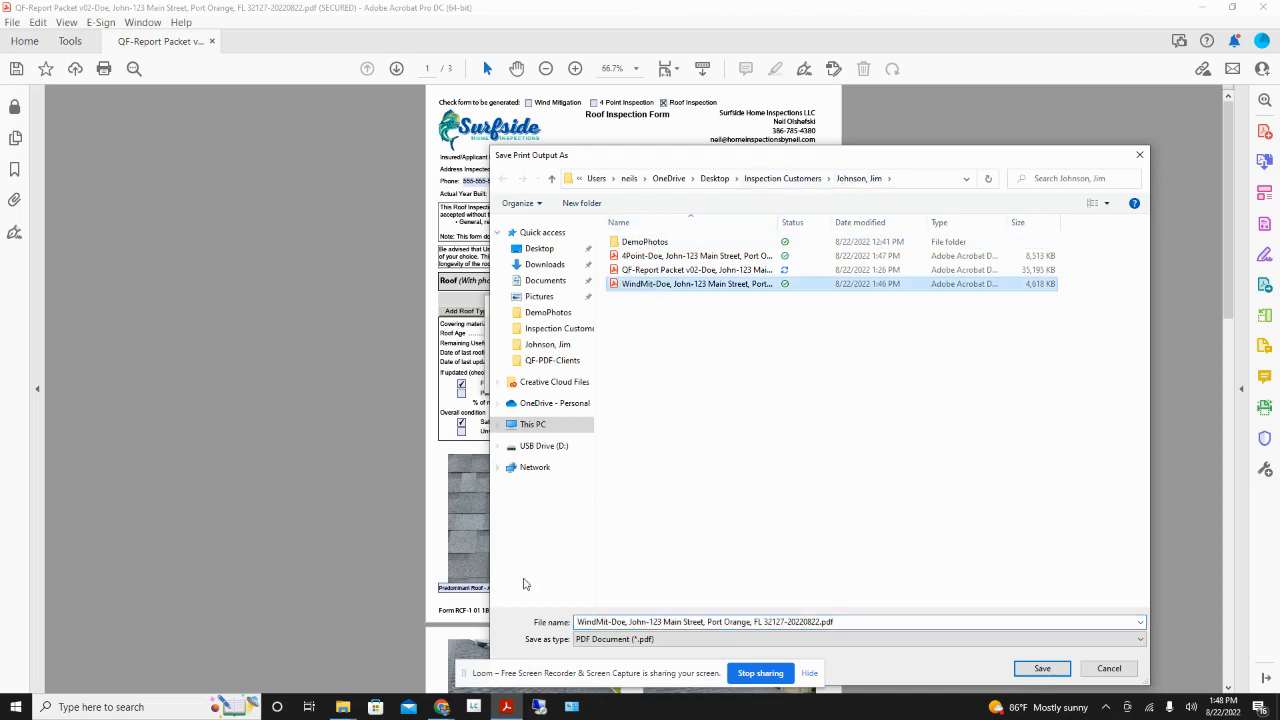
pyautogui.click(610, 622)
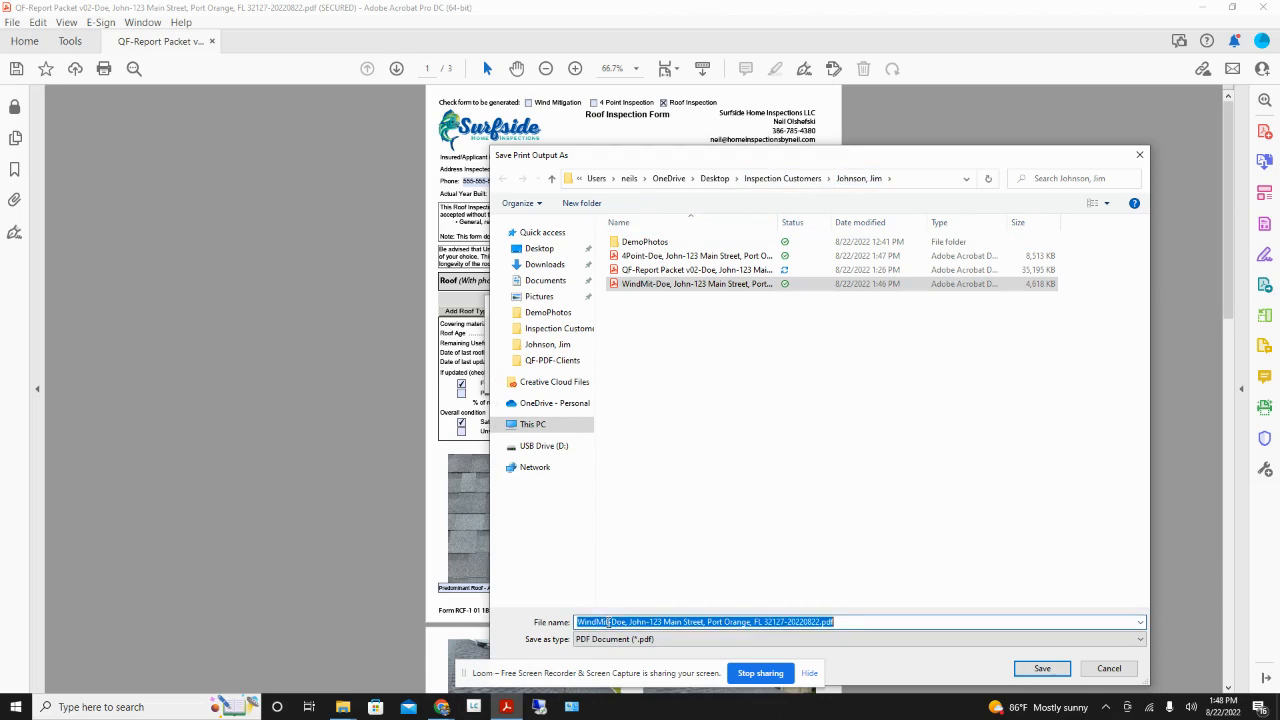
pyautogui.click(608, 622)
pyautogui.moveTo(608, 622); pyautogui.dragTo(543, 616)
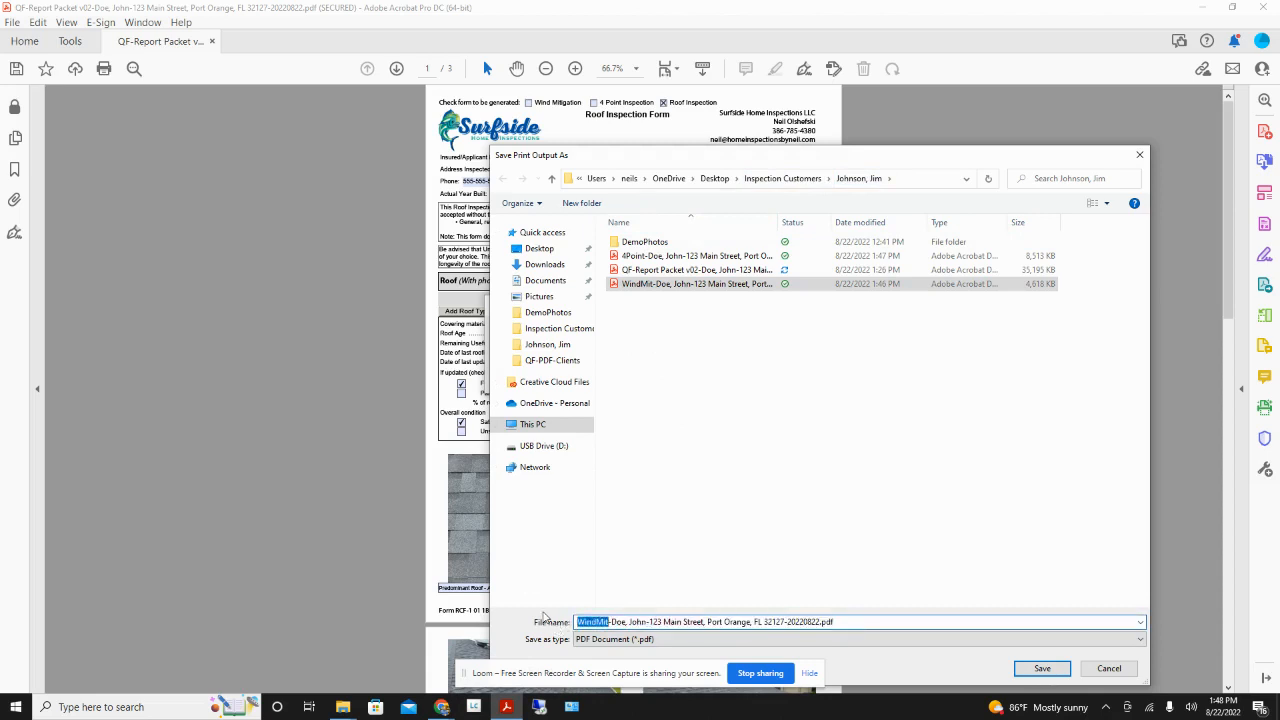
pyautogui.write('Roof')
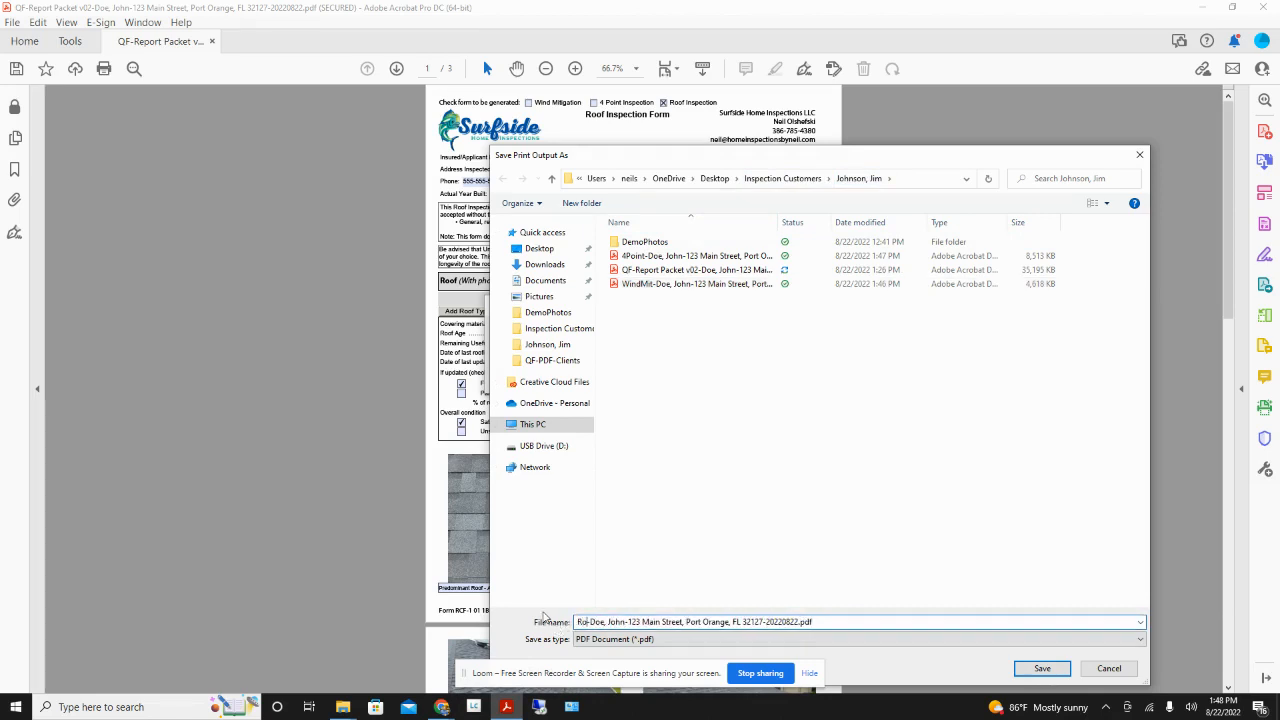
pyautogui.write('f')
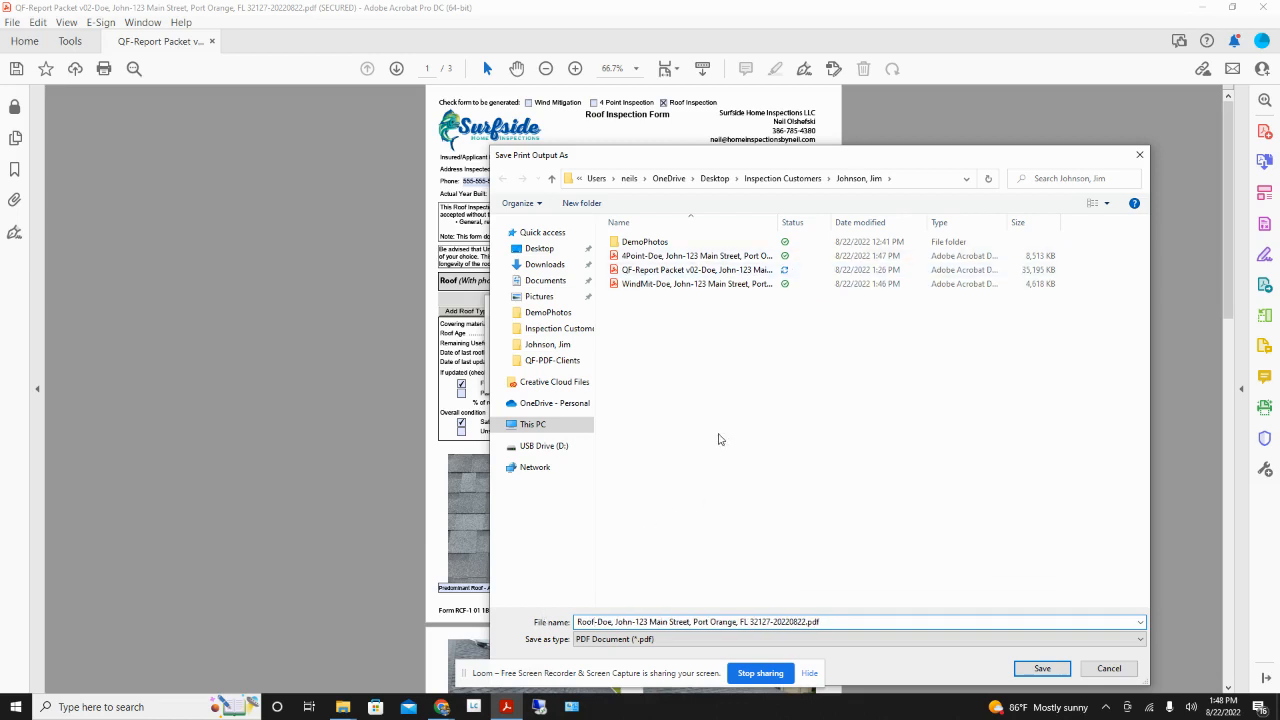
pyautogui.write('Inspect')
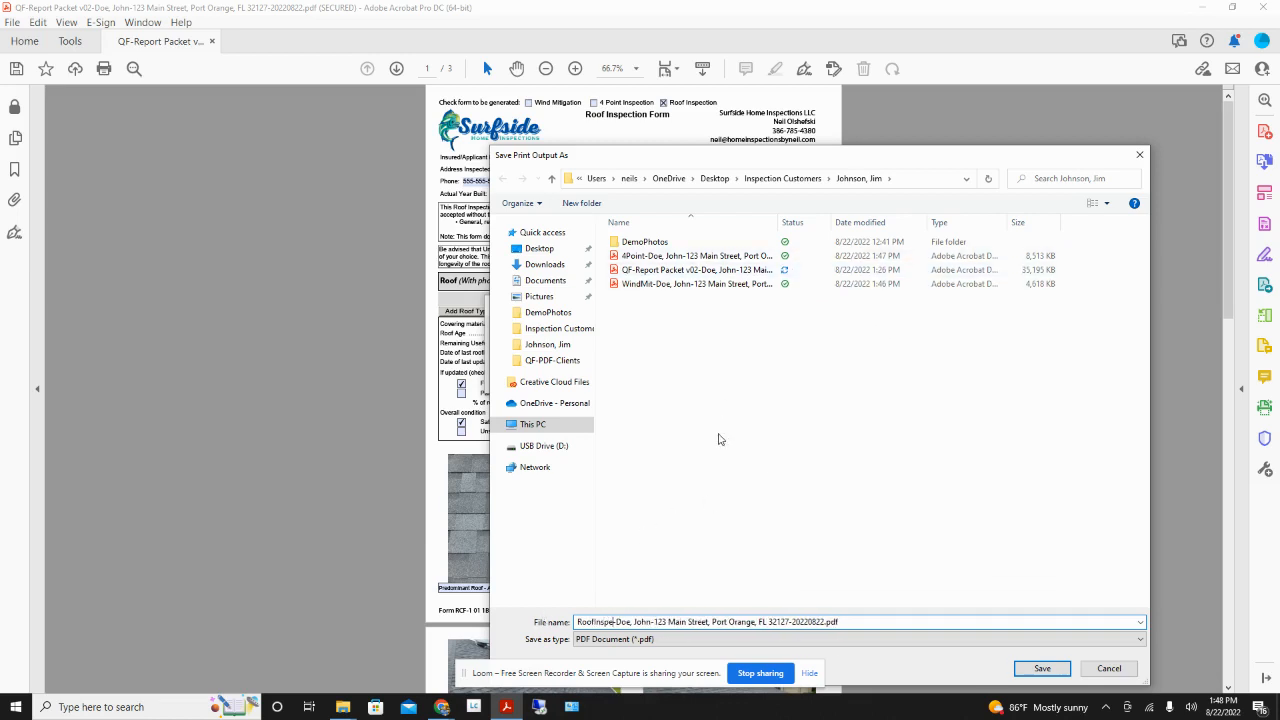
pyautogui.write('ion')
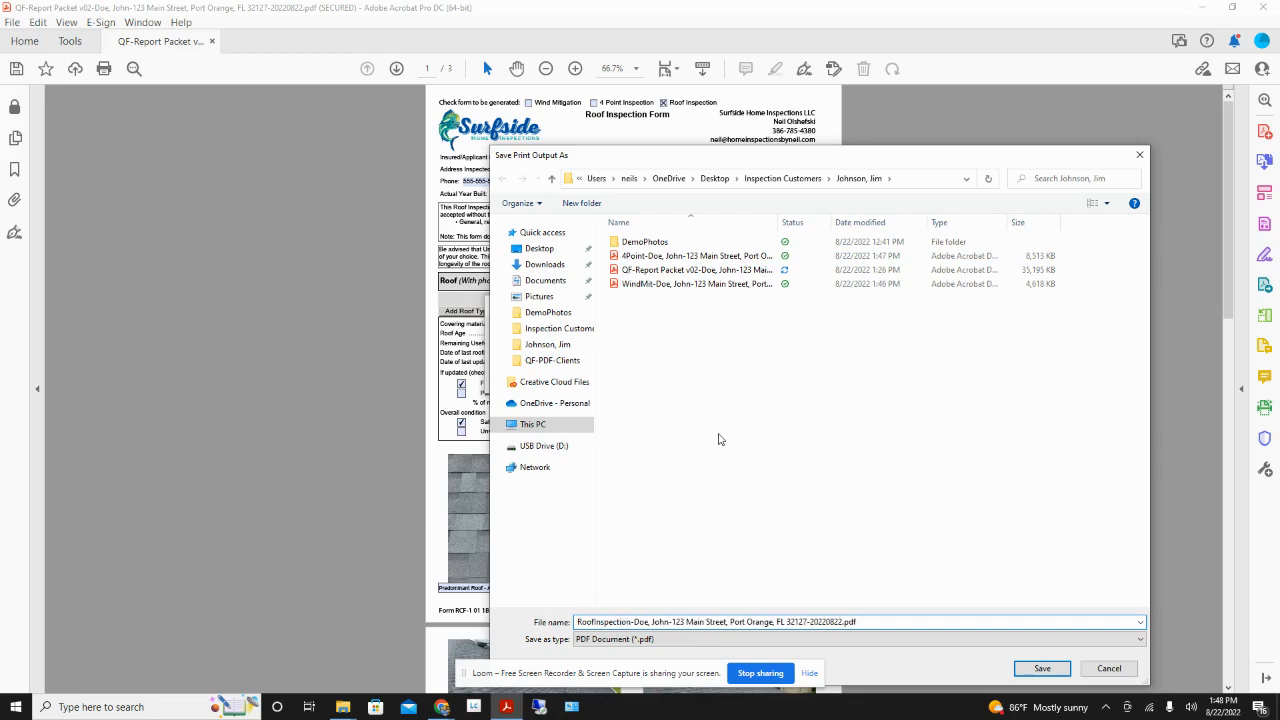
pyautogui.click(1042, 668)
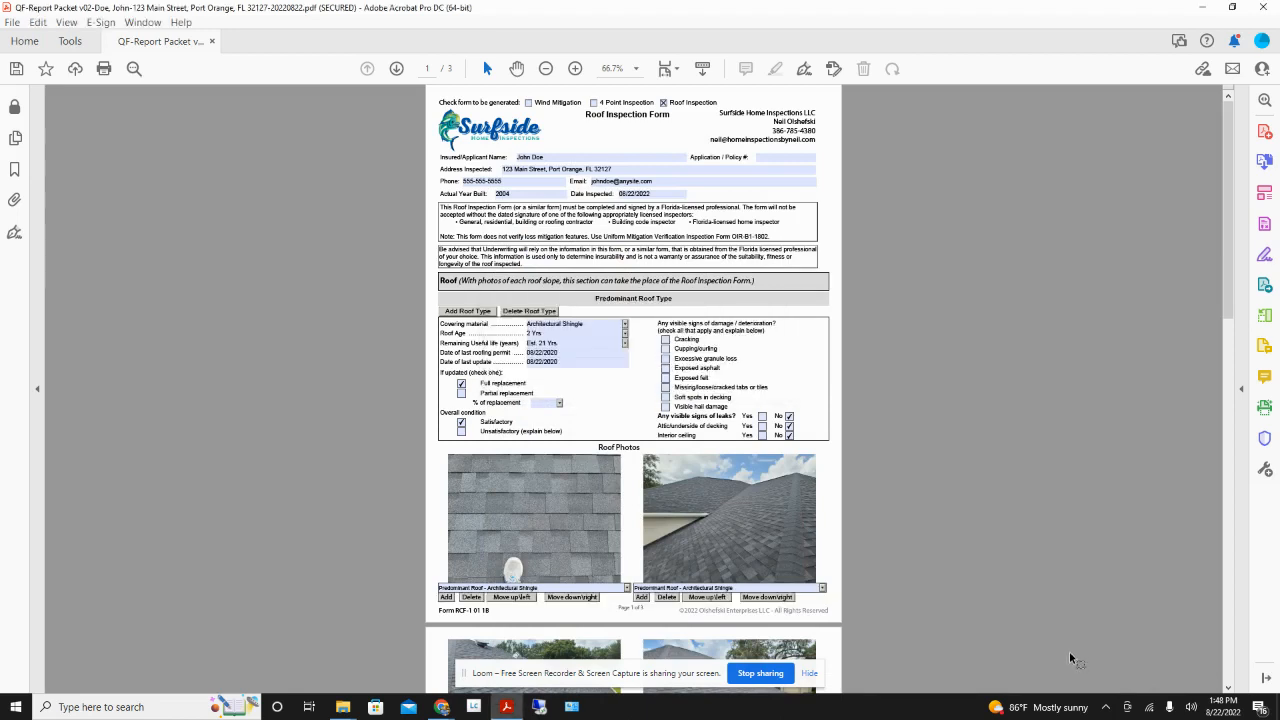
# - Switch to the customer's folder in File Explorer and open the report packet and the three exported PDFs together in Adobe Acrobat
pyautogui.click(343, 707)
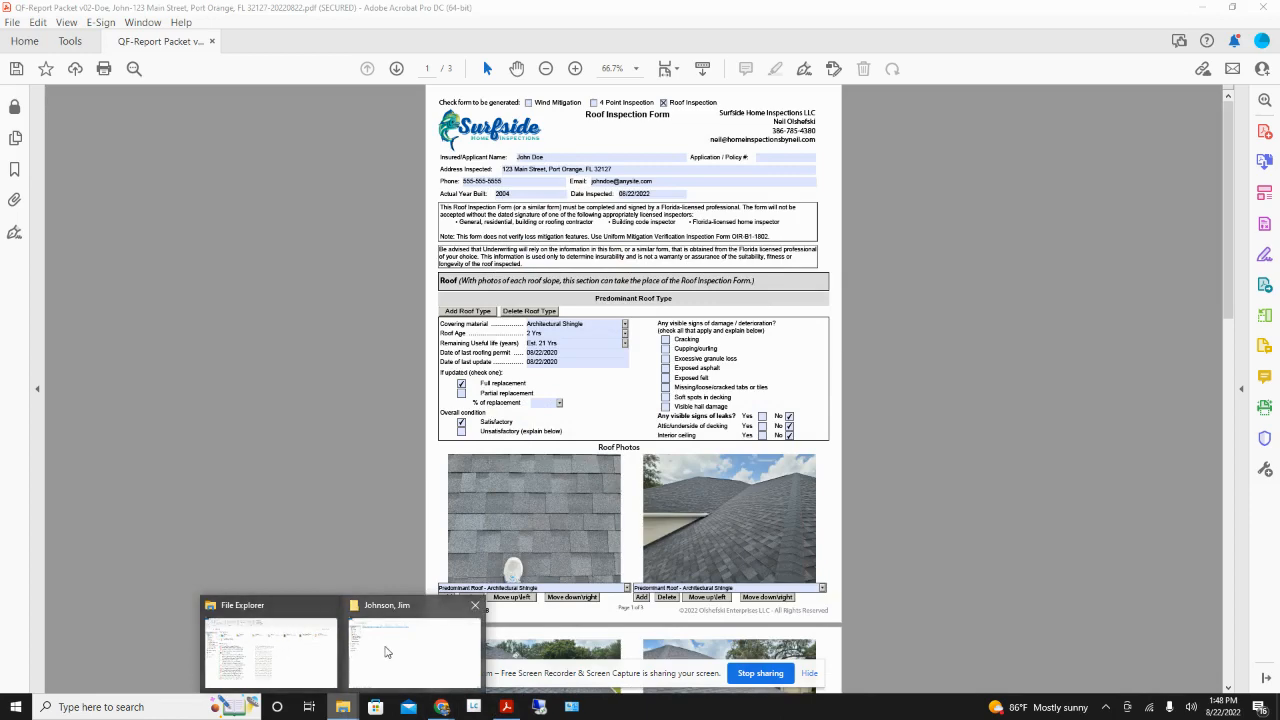
pyautogui.click(380, 654)
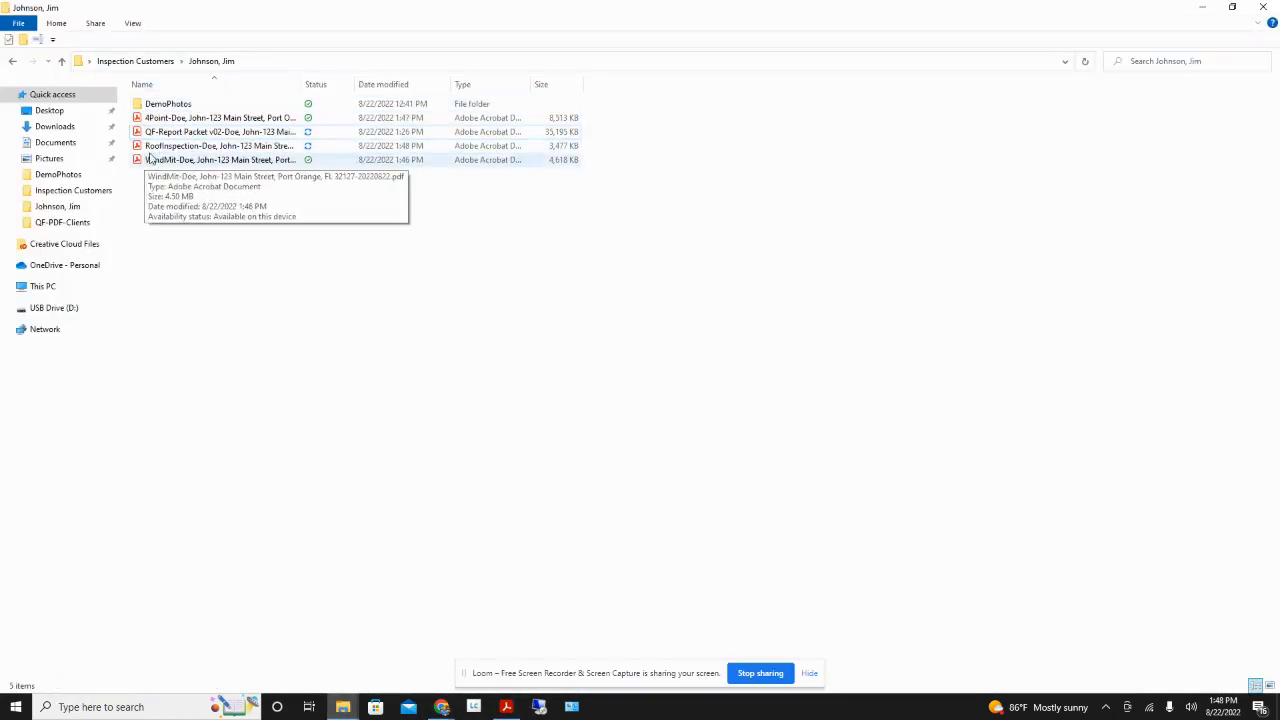
pyautogui.click(188, 119)
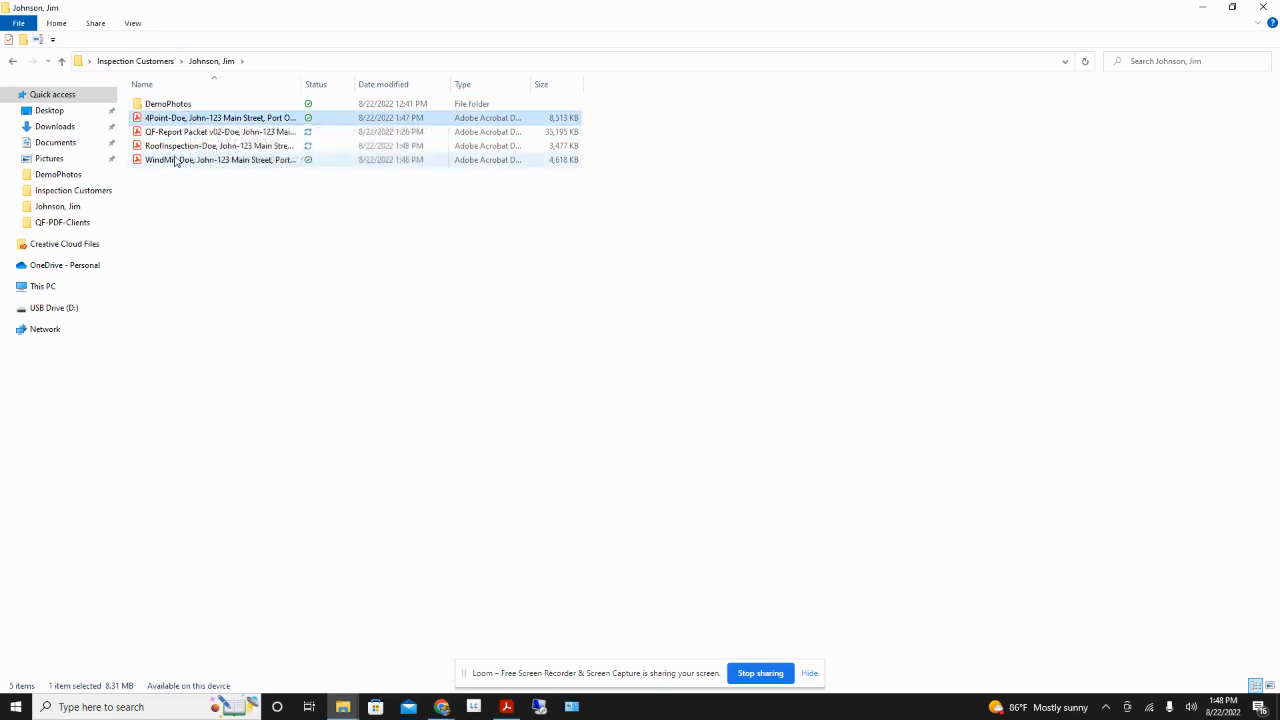
pyautogui.keyDown('shift'); pyautogui.click(177, 160); pyautogui.keyUp('shift')
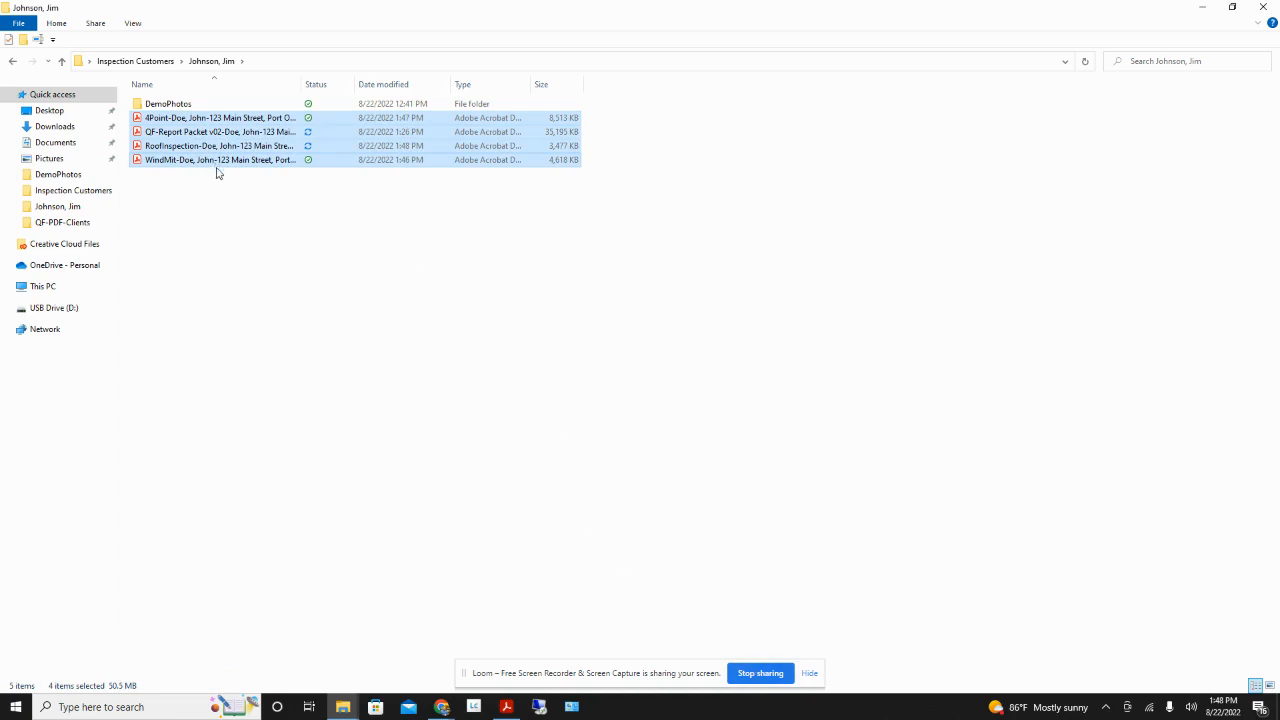
pyautogui.rightClick(244, 190)
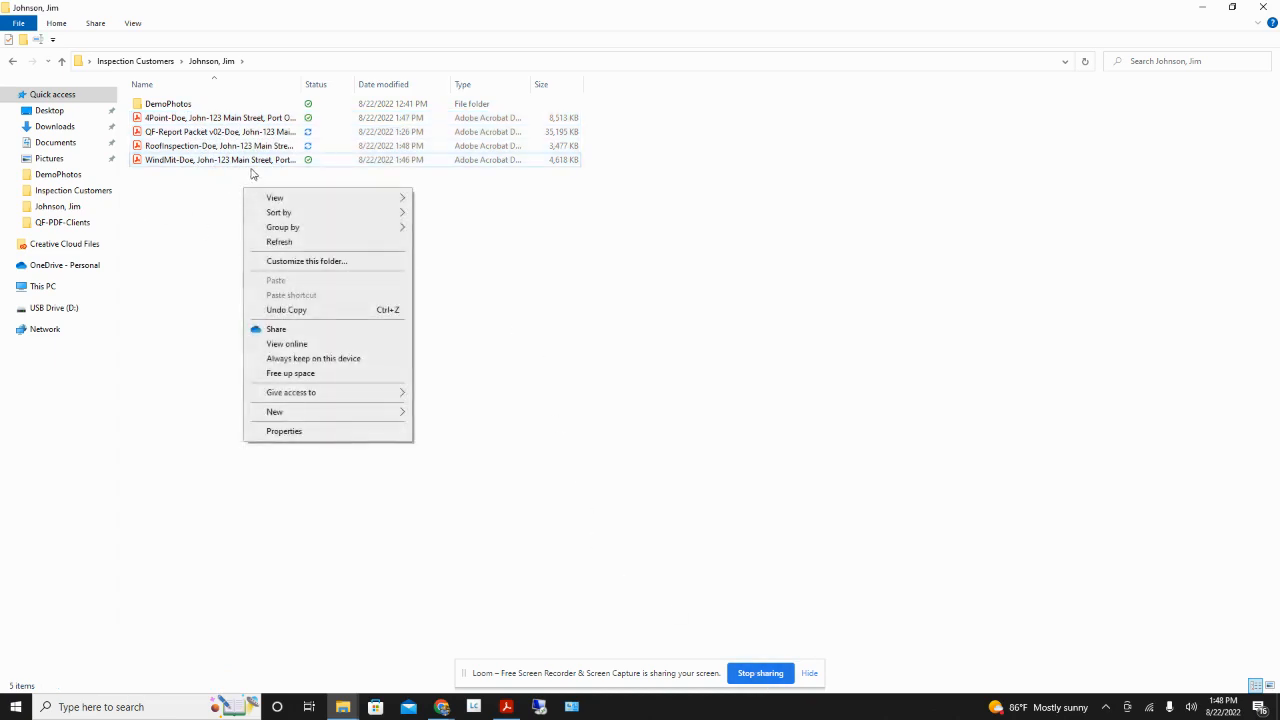
pyautogui.click(227, 118)
pyautogui.keyDown('shift'); pyautogui.click(206, 161); pyautogui.keyUp('shift')
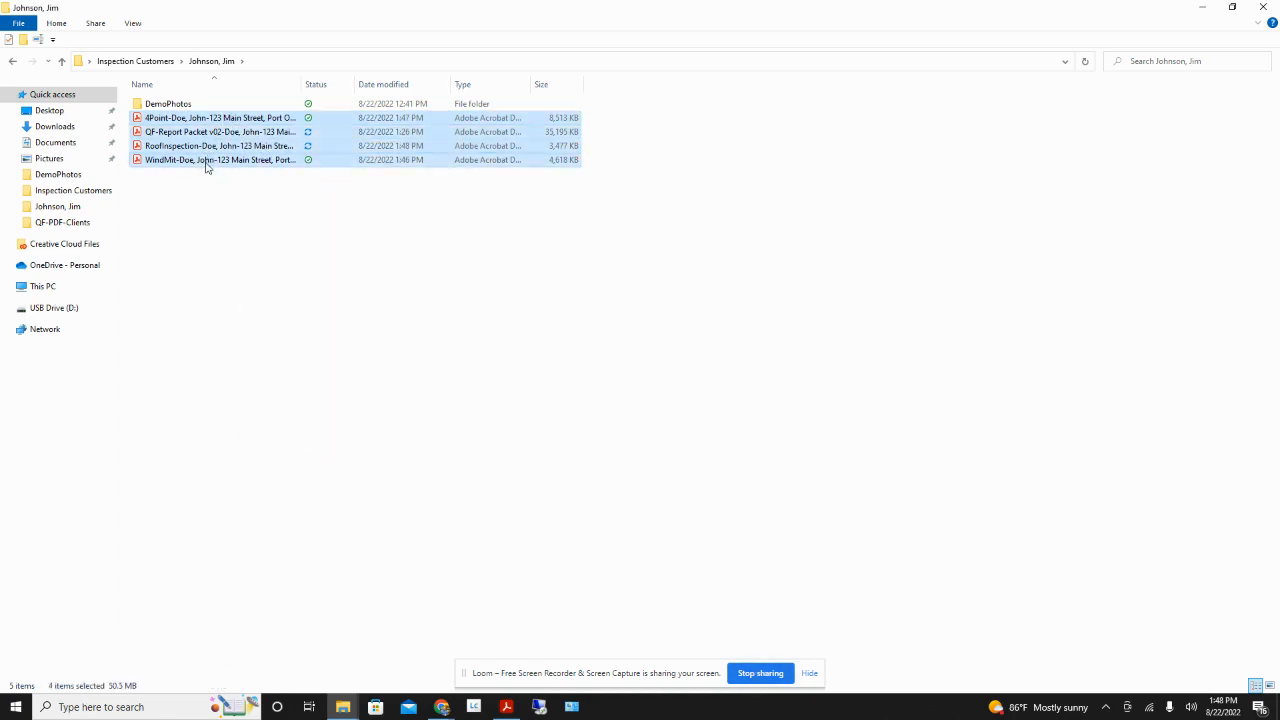
pyautogui.rightClick(207, 163)
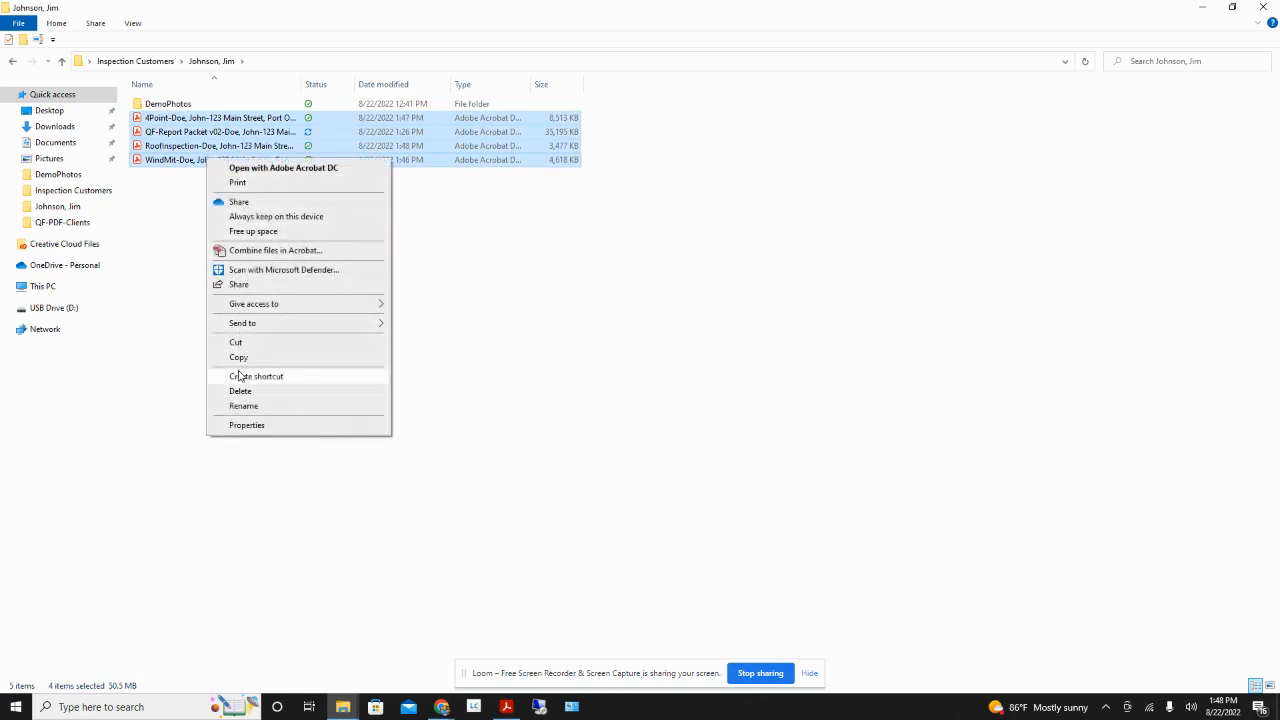
pyautogui.click(255, 168)
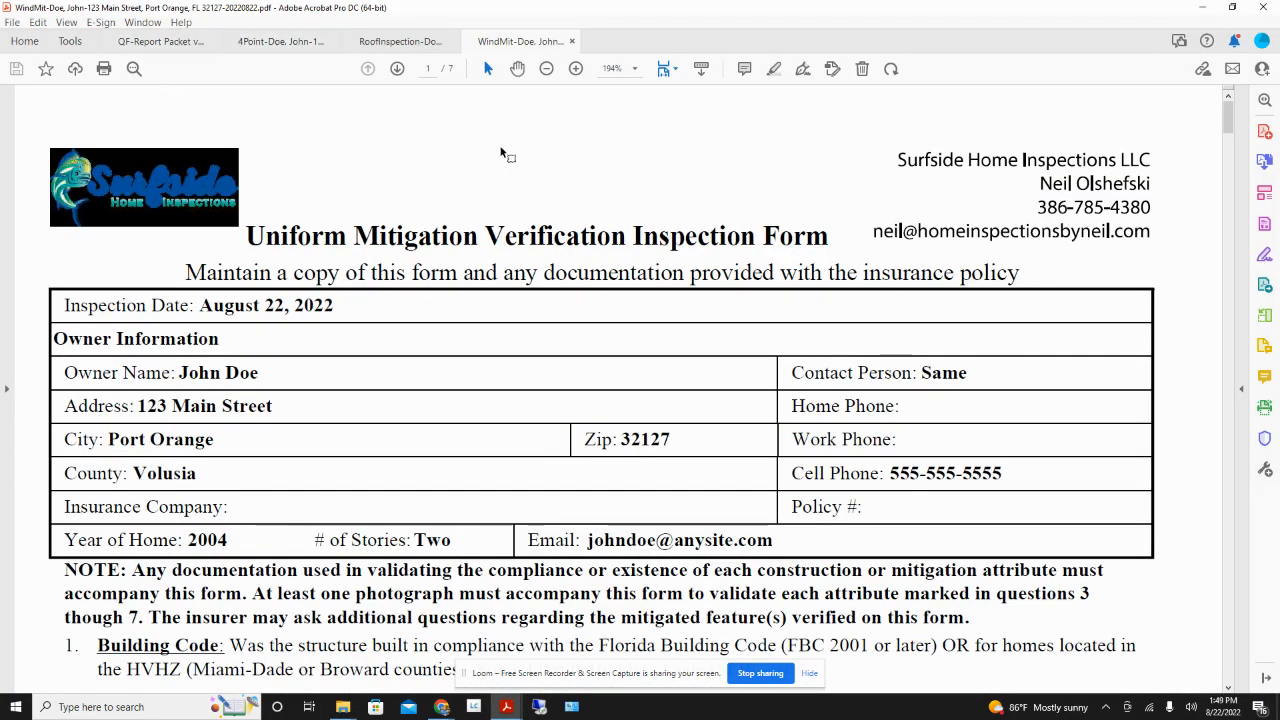
# - Review the first pages of the exported wind mitigation, roof inspection and 4-point PDFs, reducing the magnification to see more of each page
pyautogui.scroll(-1, 481, 131)
pyautogui.scroll(1, 470, 125)
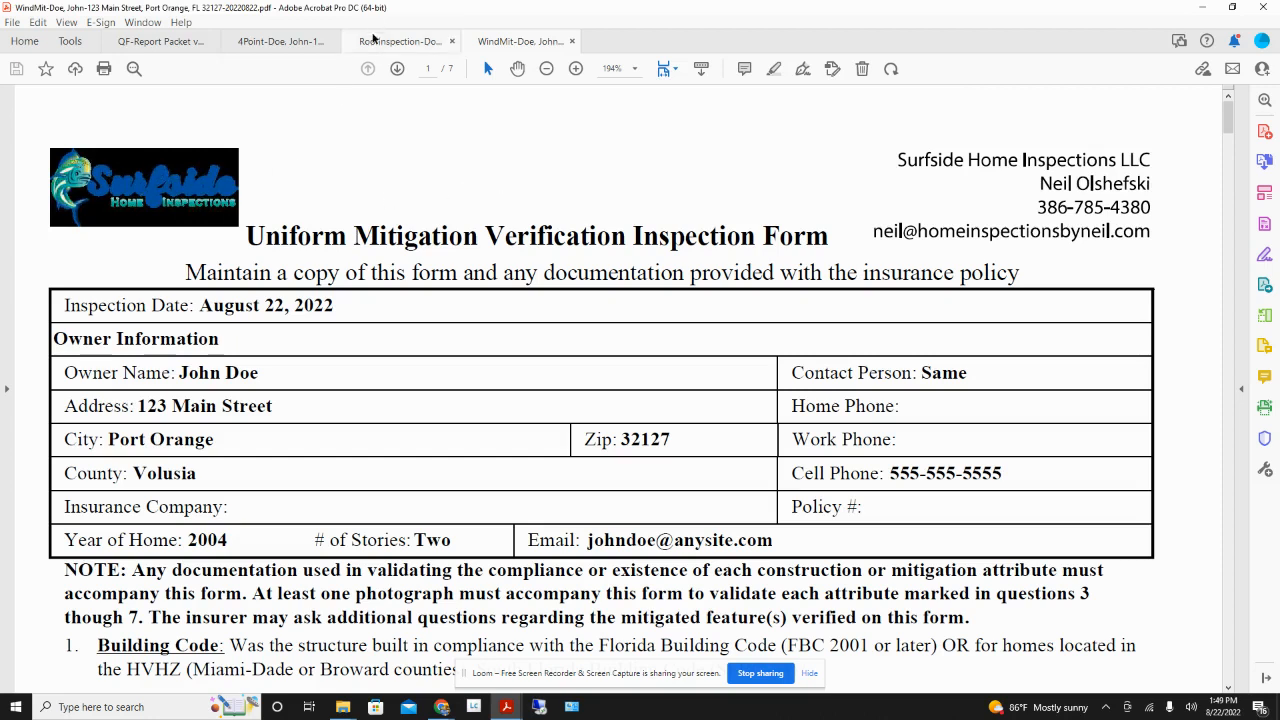
pyautogui.click(546, 69)
pyautogui.click(546, 69)
pyautogui.click(420, 41)
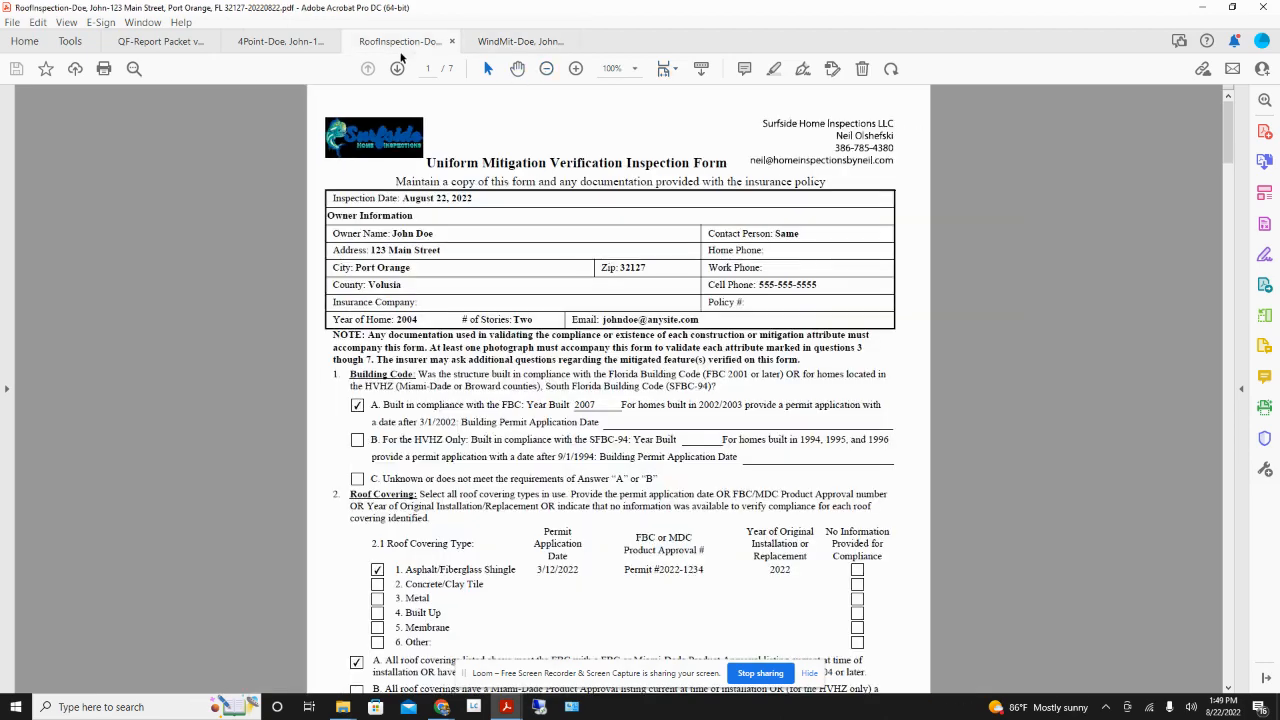
pyautogui.click(547, 69)
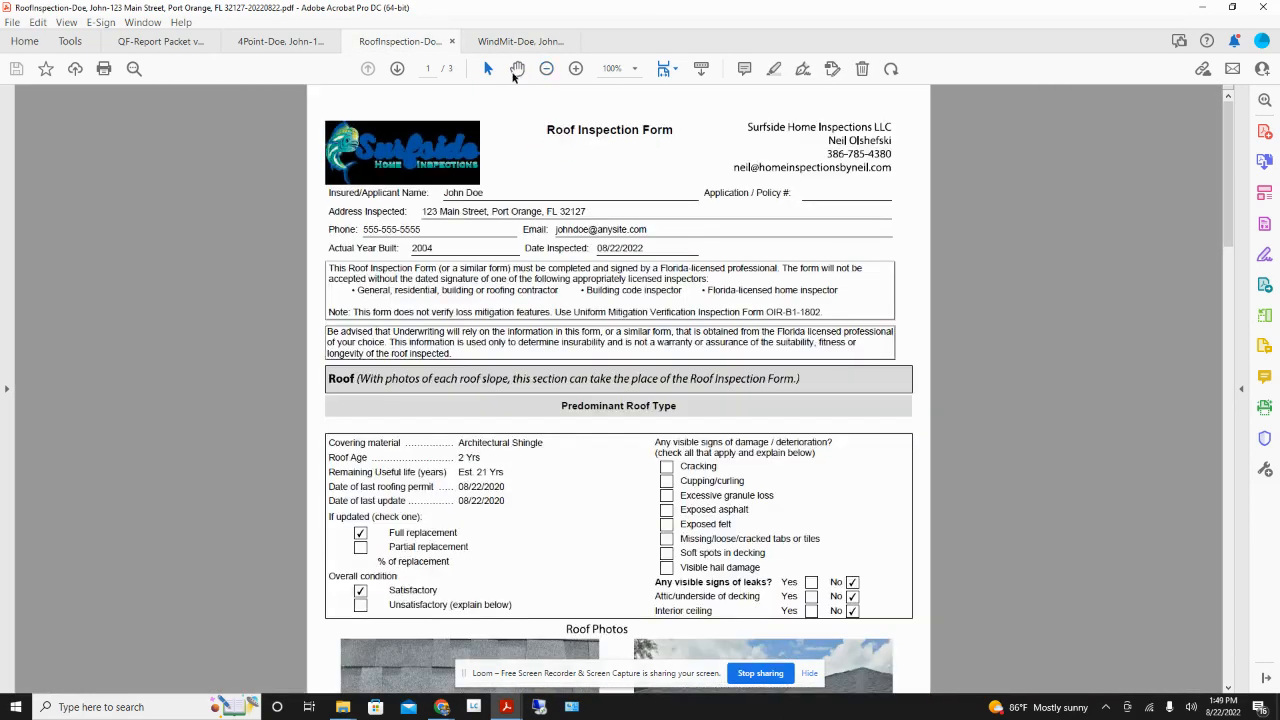
pyautogui.click(280, 41)
pyautogui.click(546, 69)
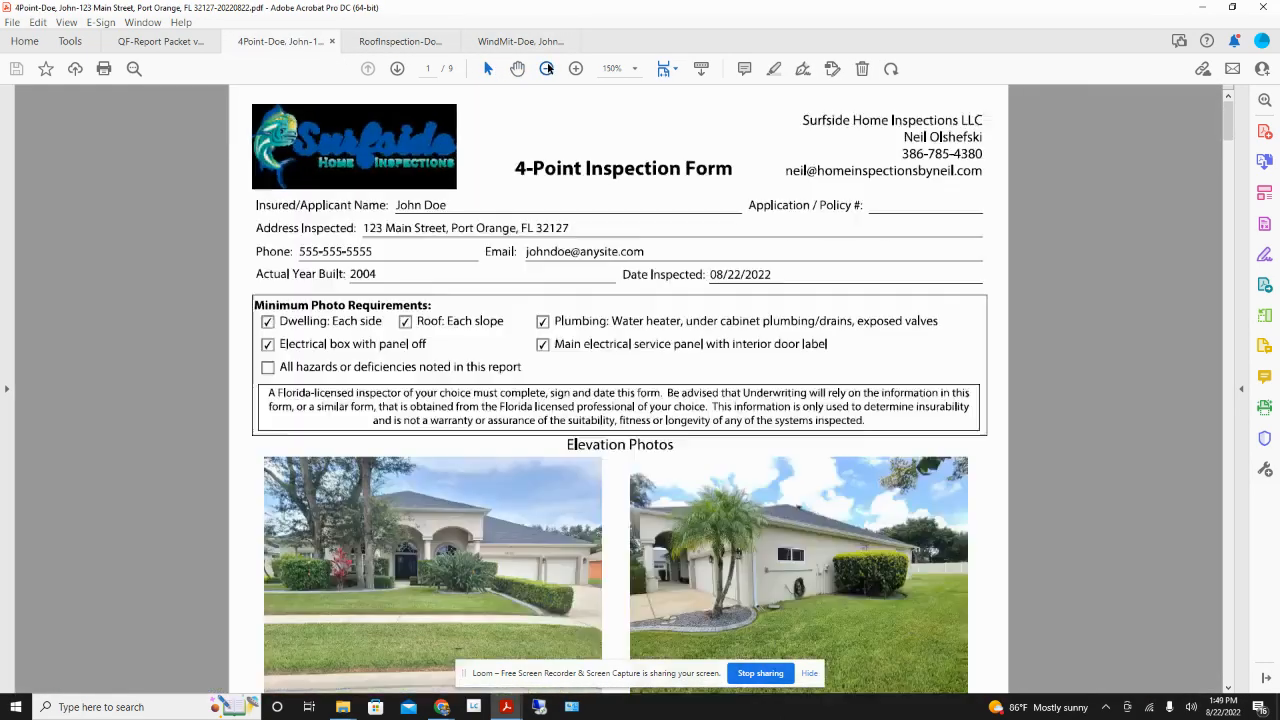
pyautogui.click(546, 69)
pyautogui.click(546, 69)
# - Switch the report packet's generated form from Roof Inspection to 4 Point Inspection and show its first page
pyautogui.click(167, 41)
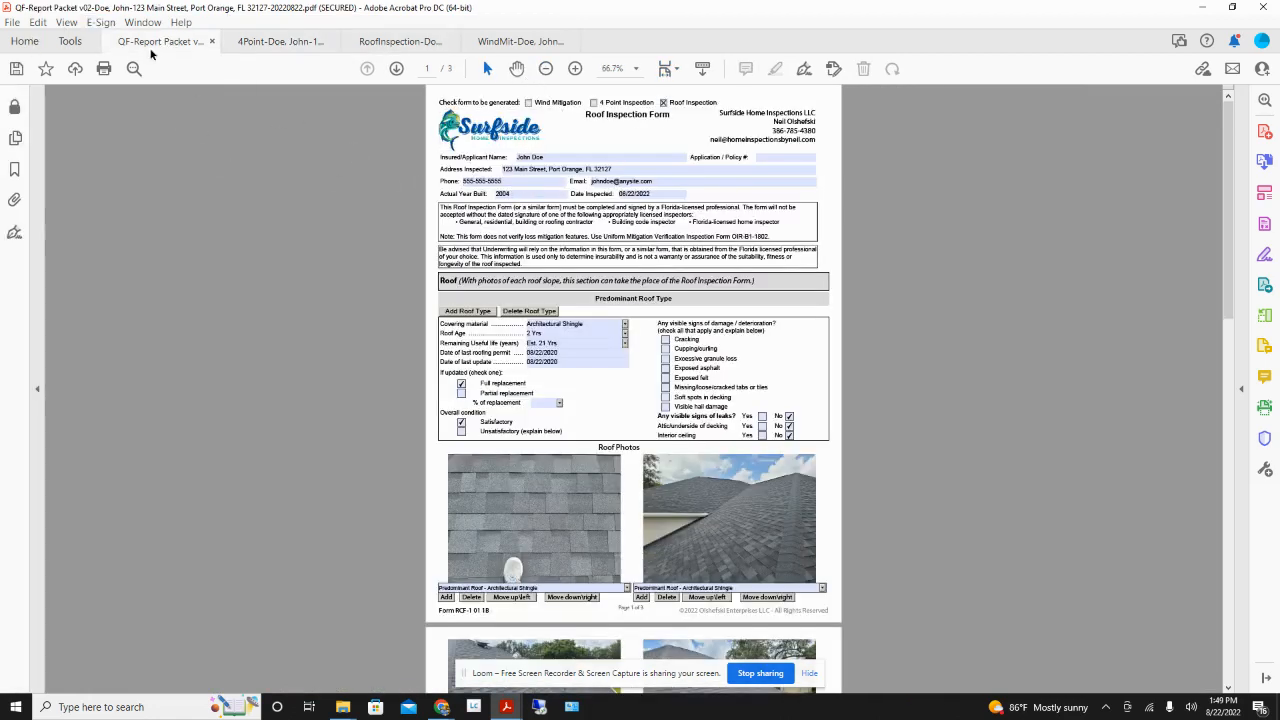
pyautogui.click(569, 159)
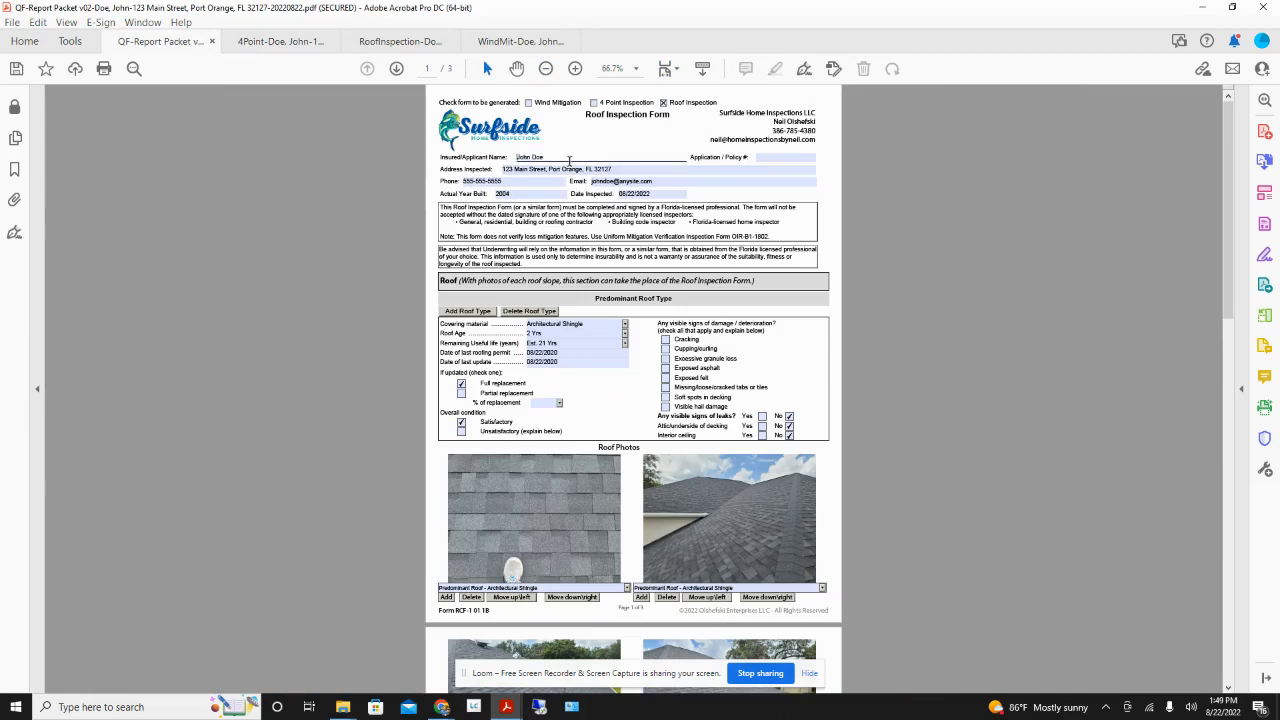
pyautogui.click(430, 196)
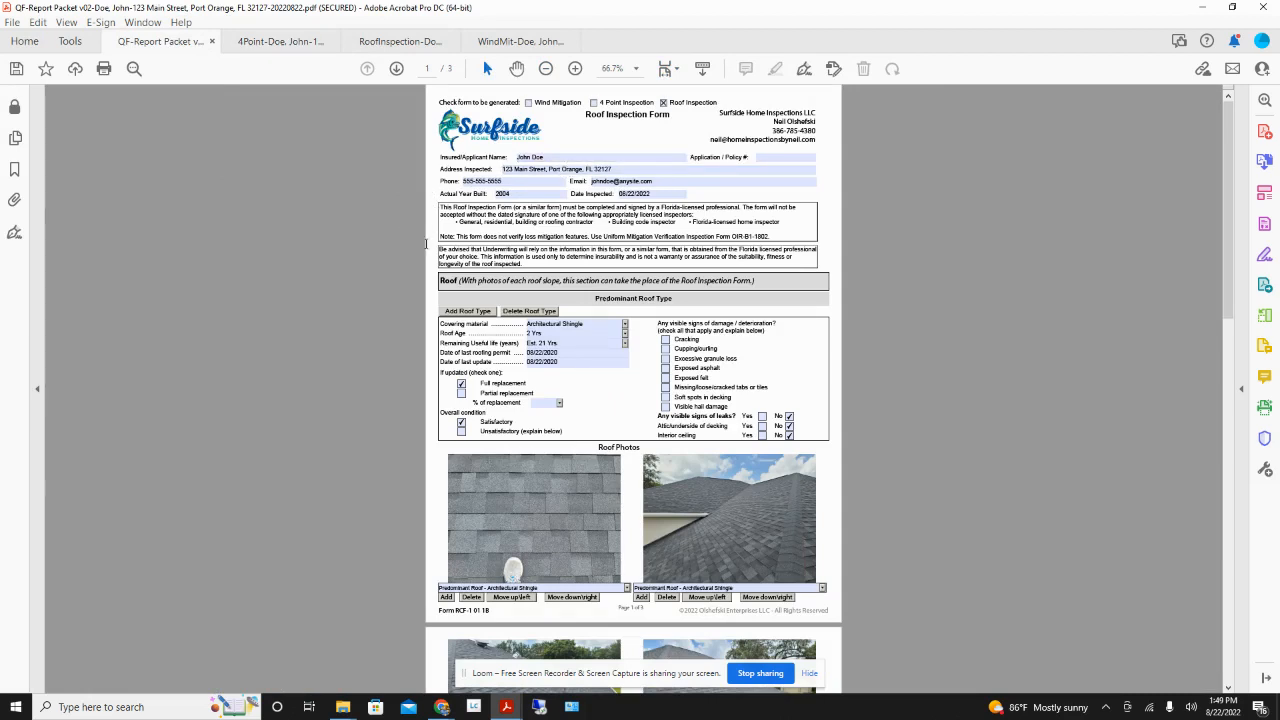
pyautogui.click(594, 102)
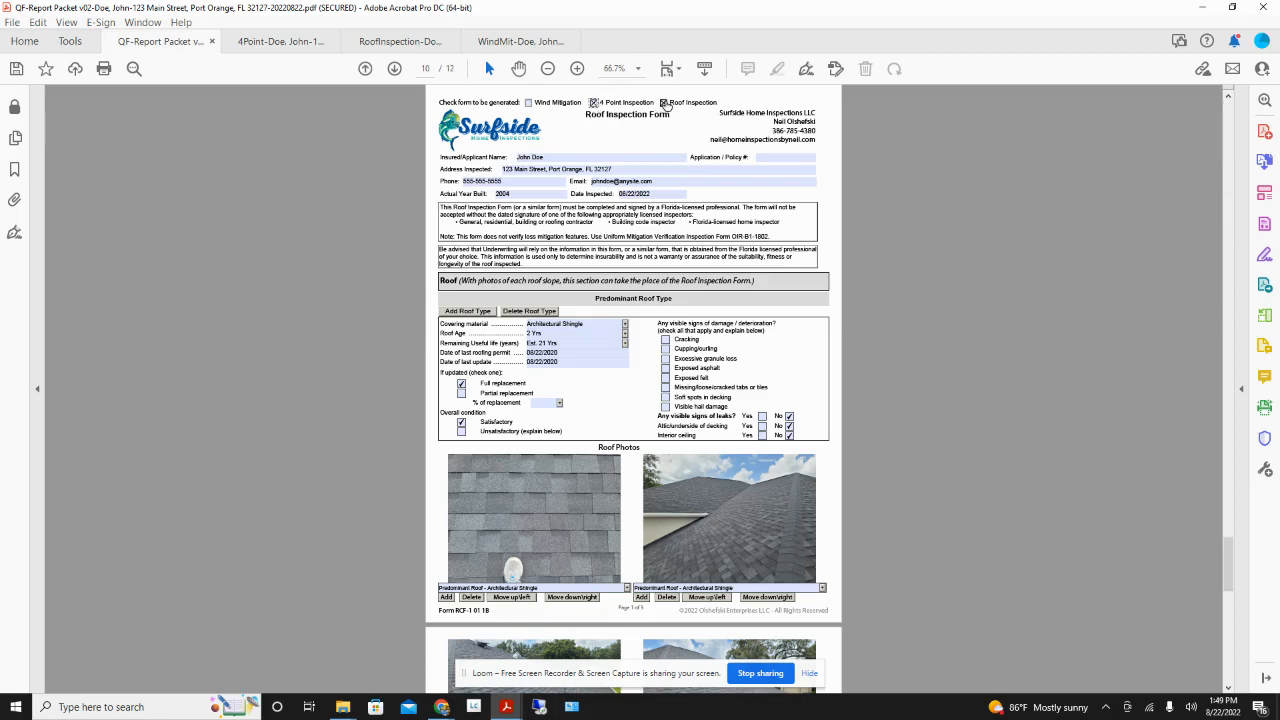
pyautogui.click(665, 103)
pyautogui.moveTo(1228, 522); pyautogui.dragTo(1230, 145)
pyautogui.scroll(-3, 622, 376)
pyautogui.scroll(1, 632, 361)
pyautogui.scroll(1, 632, 361)
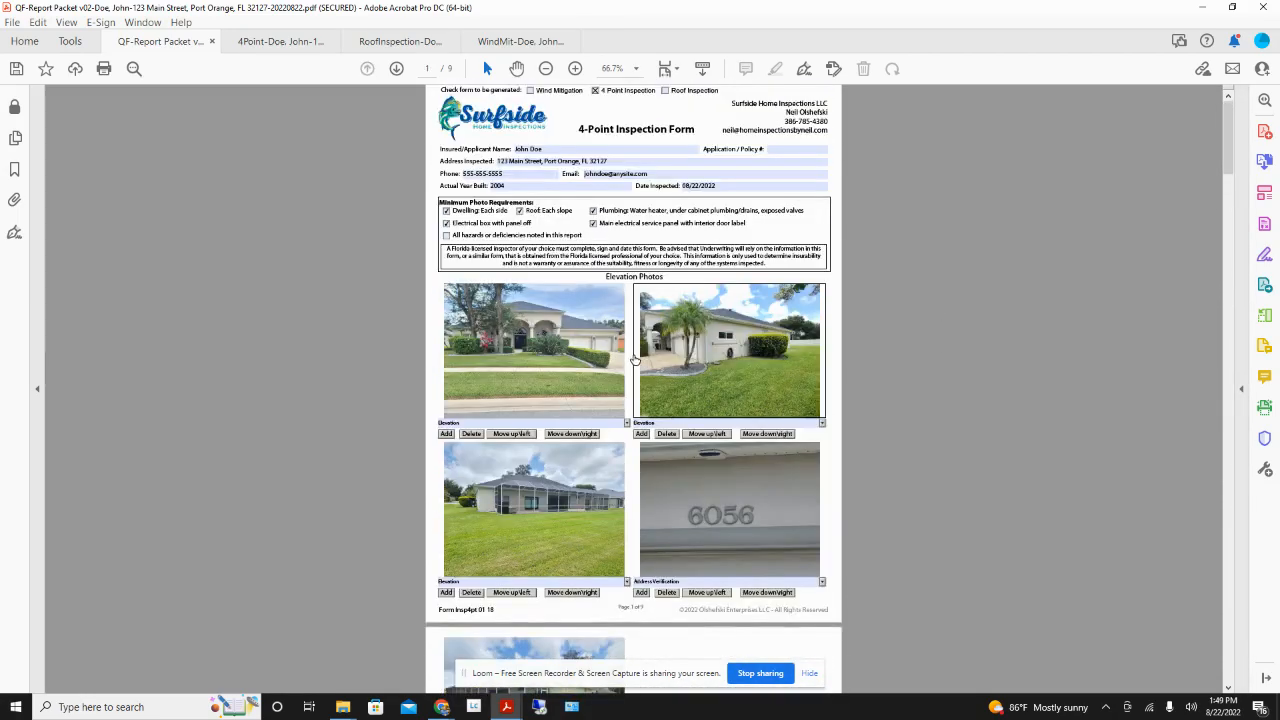
# - Compare the exported 4-point PDF with the packet's editable form, and check the roof inspection and wind mitigation PDFs as well
pyautogui.click(273, 40)
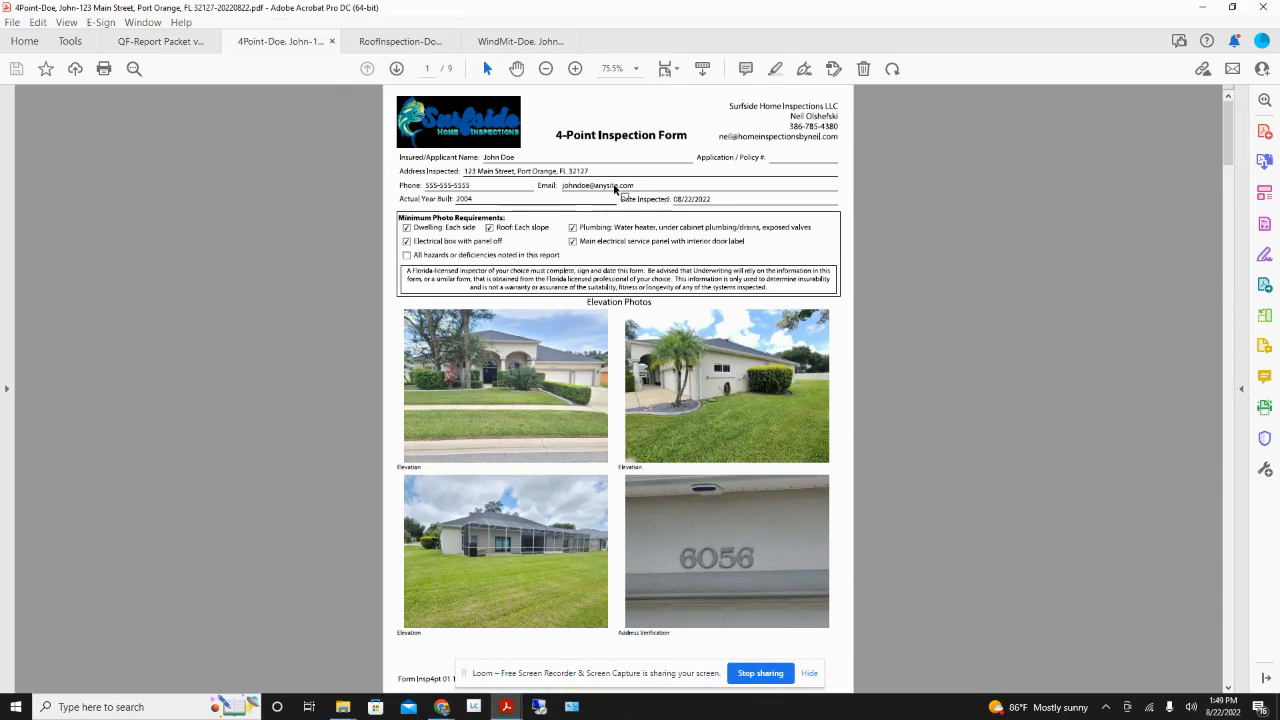
pyautogui.scroll(-1, 605, 302)
pyautogui.scroll(1, 628, 279)
pyautogui.moveTo(1230, 140)
pyautogui.mouseDown()
pyautogui.moveTo(1240, 441)
pyautogui.moveTo(1277, 672)
pyautogui.moveTo(1255, 250)
pyautogui.moveTo(1235, 160)
pyautogui.mouseUp()
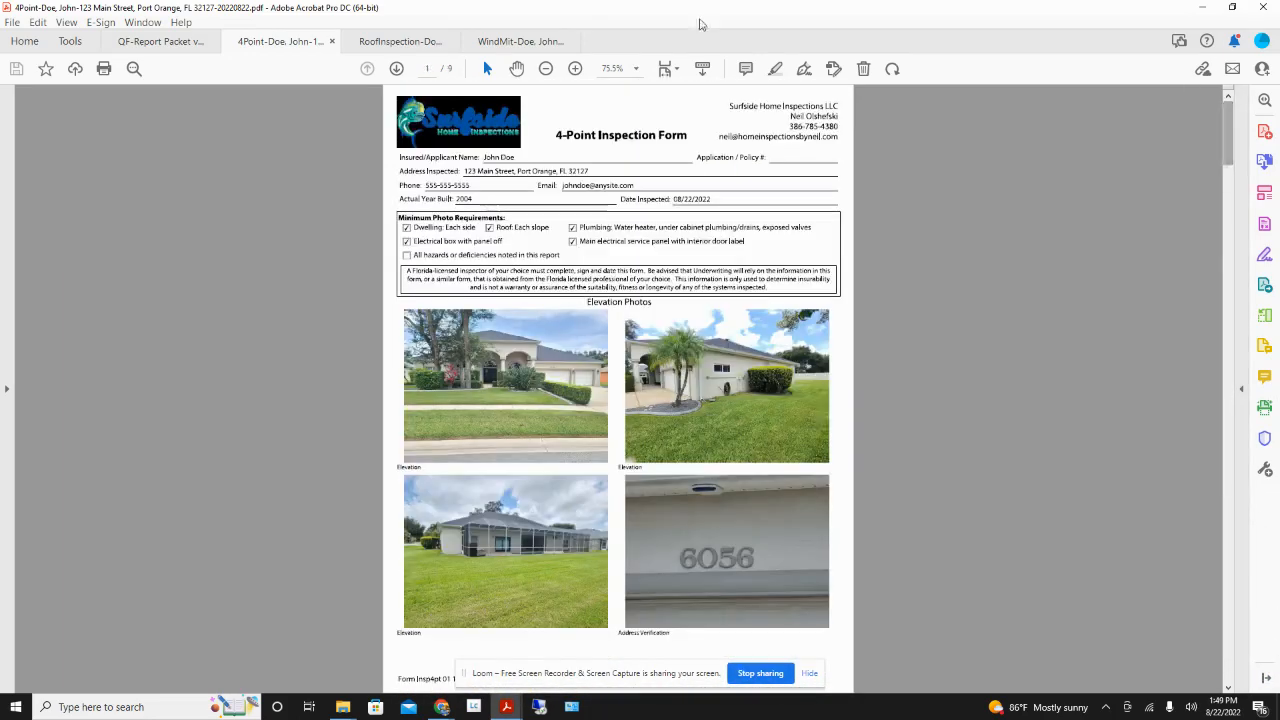
pyautogui.click(383, 45)
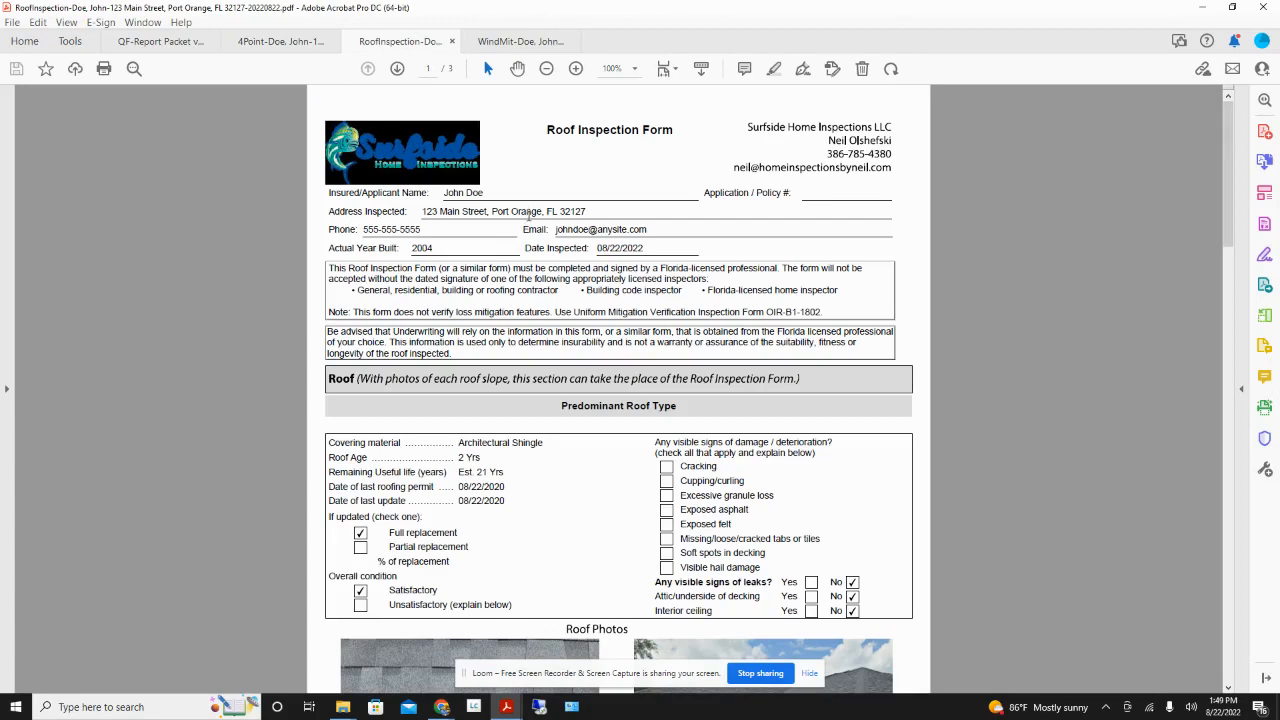
pyautogui.click(520, 41)
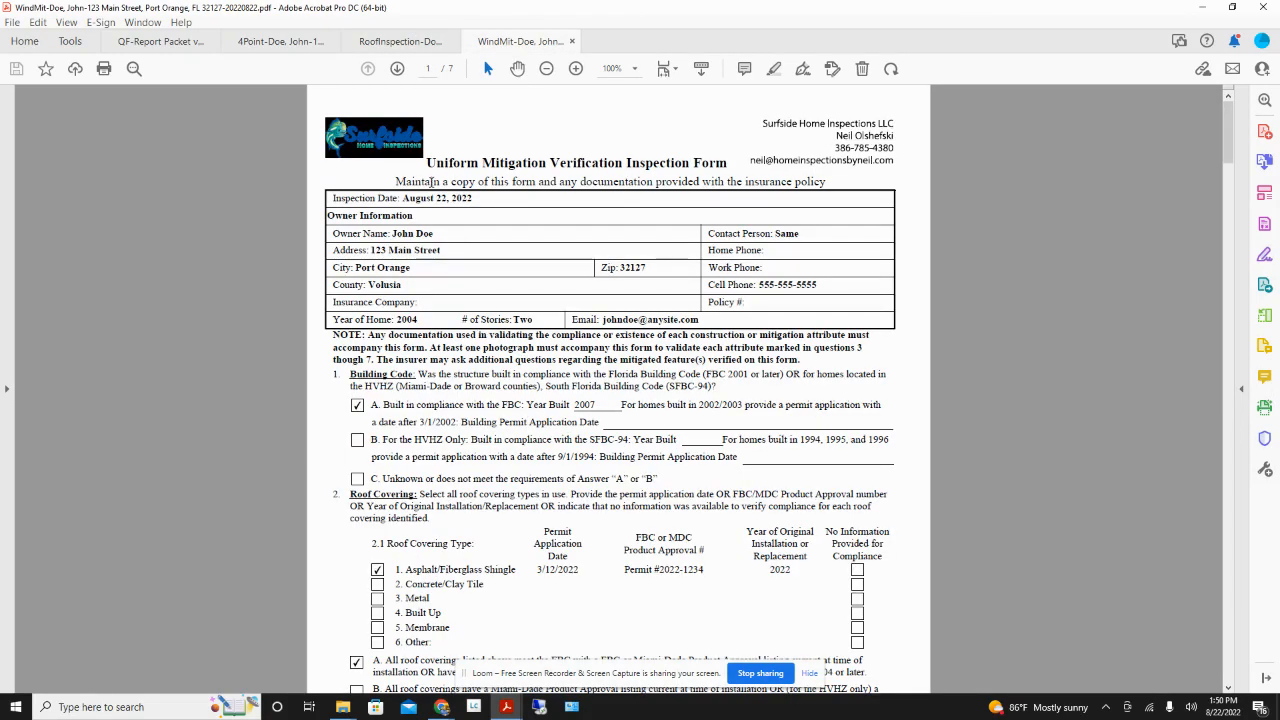